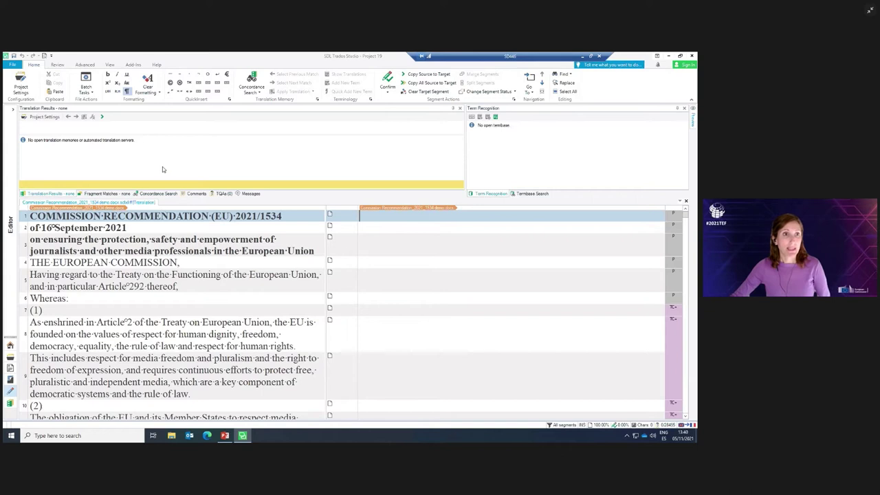
Start the IATE SDL Batch Task for the open document and proceed to its settings.
left_click(94, 93)
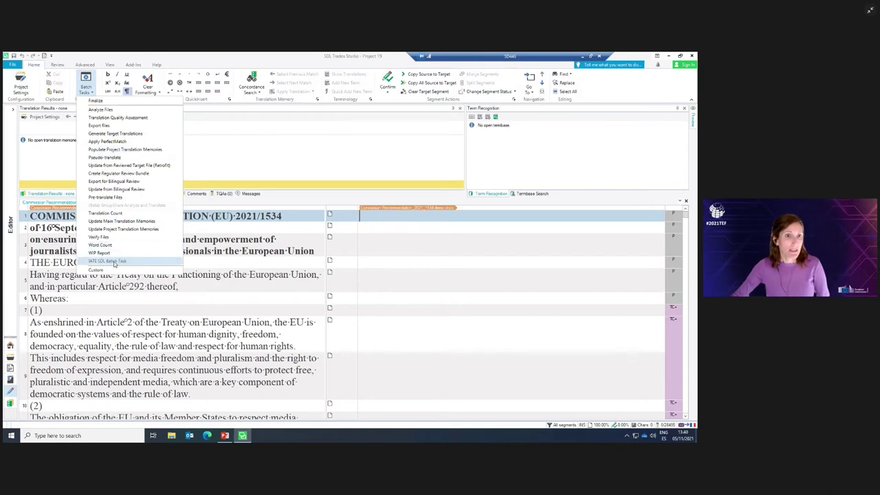
left_click(114, 262)
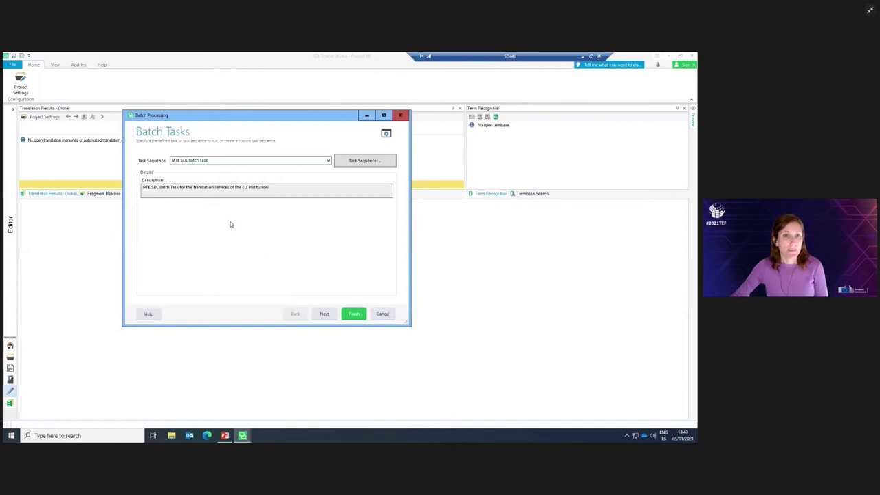
left_click(324, 315)
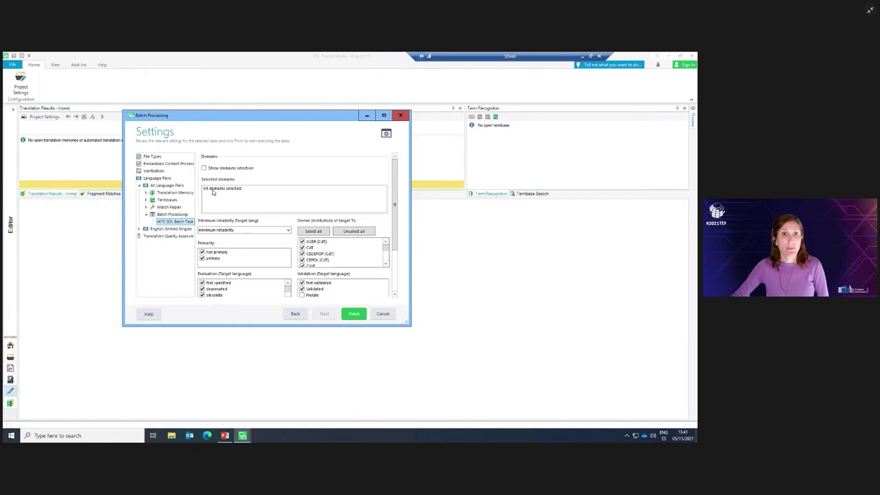
Review the domains available in the batch task settings, then hide the domain selection again.
left_click(204, 168)
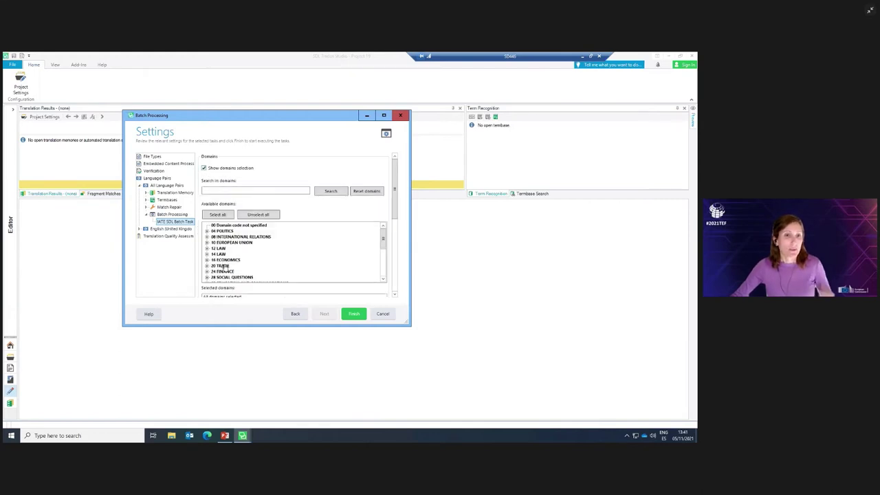
mouse_move(385, 240)
left_mouse_down()
mouse_move(383, 252)
mouse_move(384, 238)
left_mouse_up()
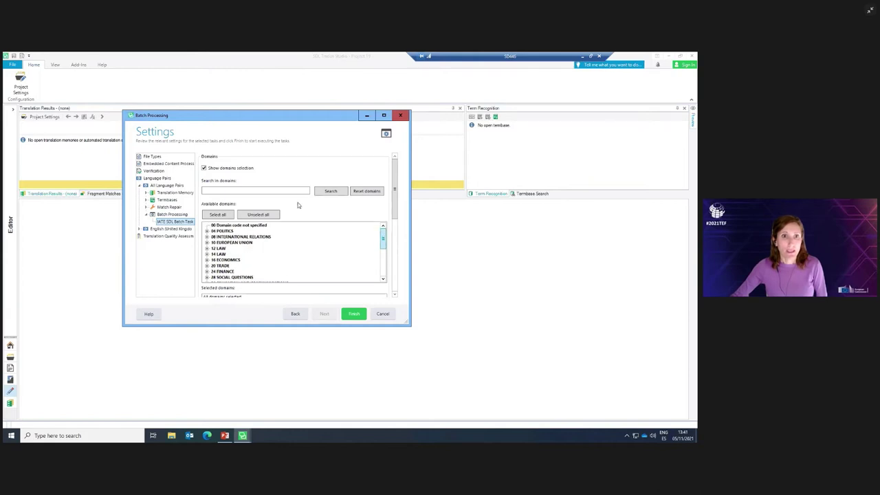
left_click(203, 169)
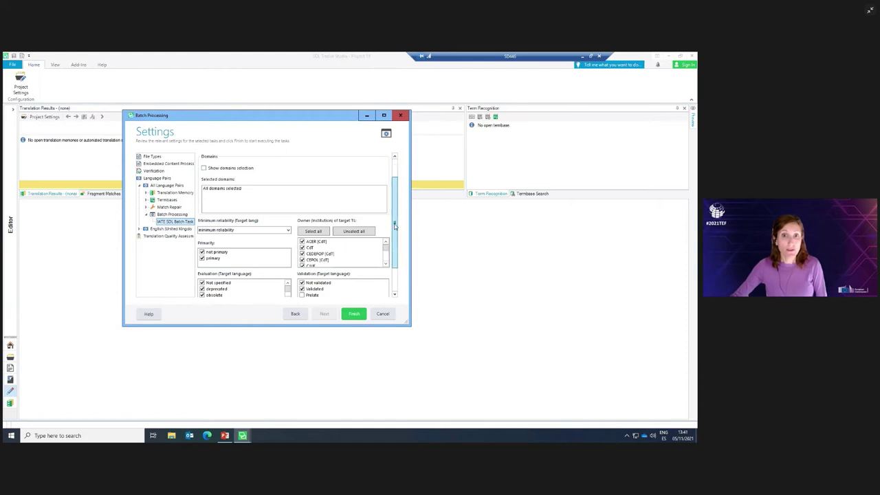
Set the target language's reliability filter to "minimum reliability" in the batch task settings.
scroll(395, 231, "down", 1)
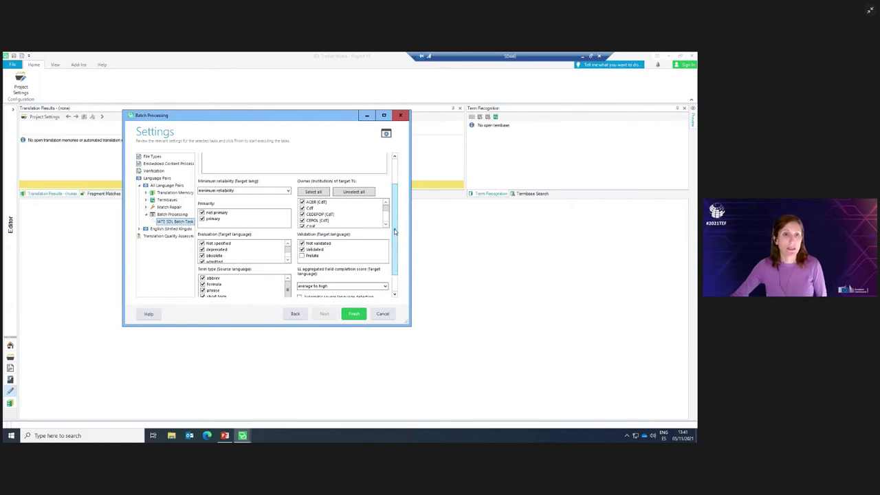
left_click(288, 191)
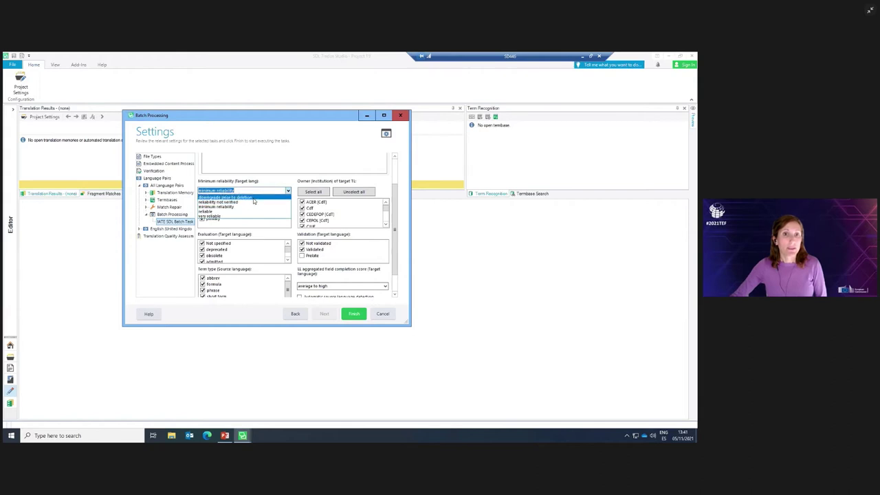
left_click(253, 209)
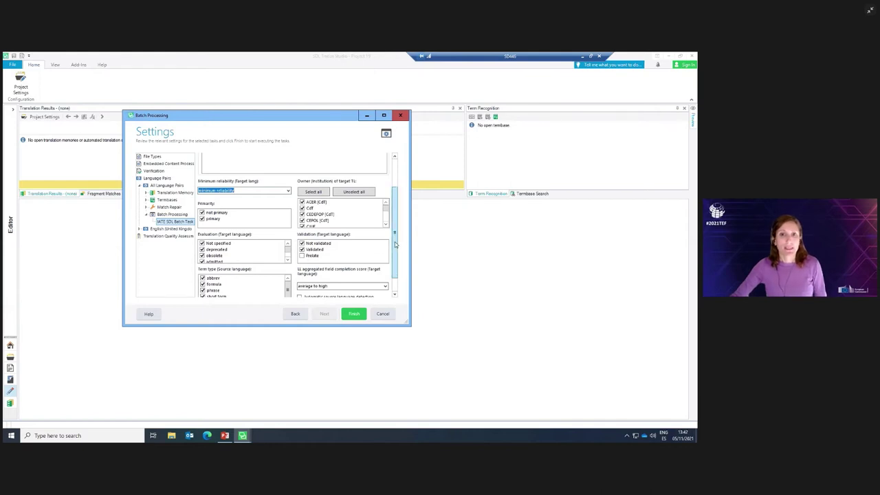
Set the aggregated field completion score for the target language to "average to high".
left_click_drag(395, 235, 393, 244)
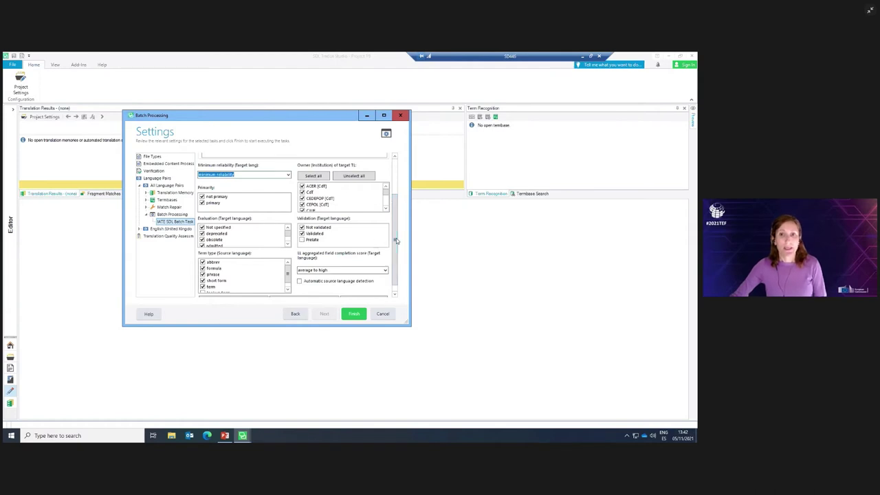
scroll(395, 242, "down", 1)
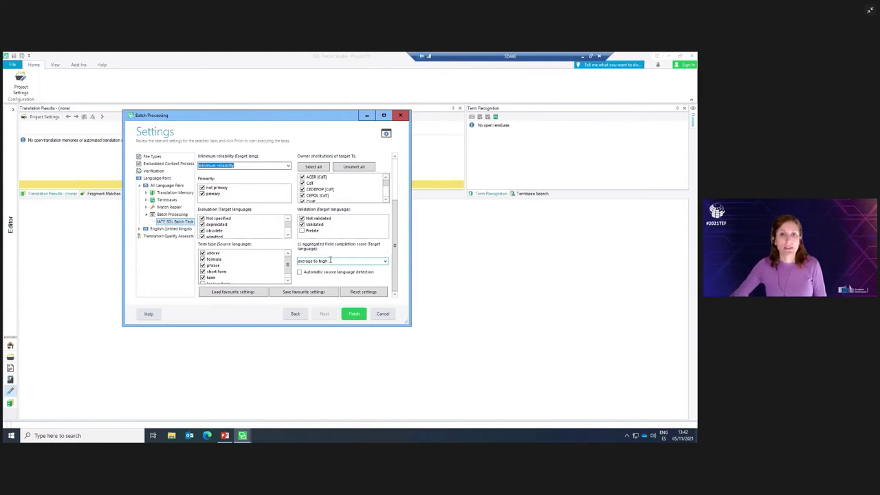
left_click(331, 260)
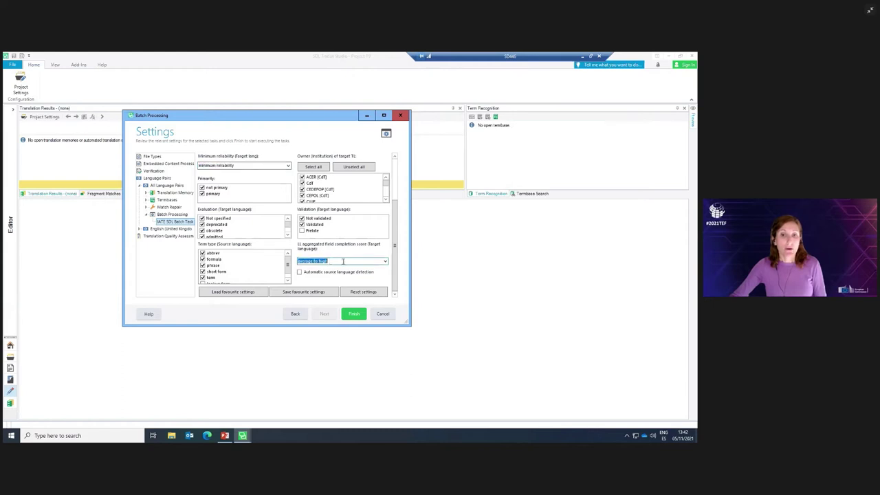
left_click(385, 262)
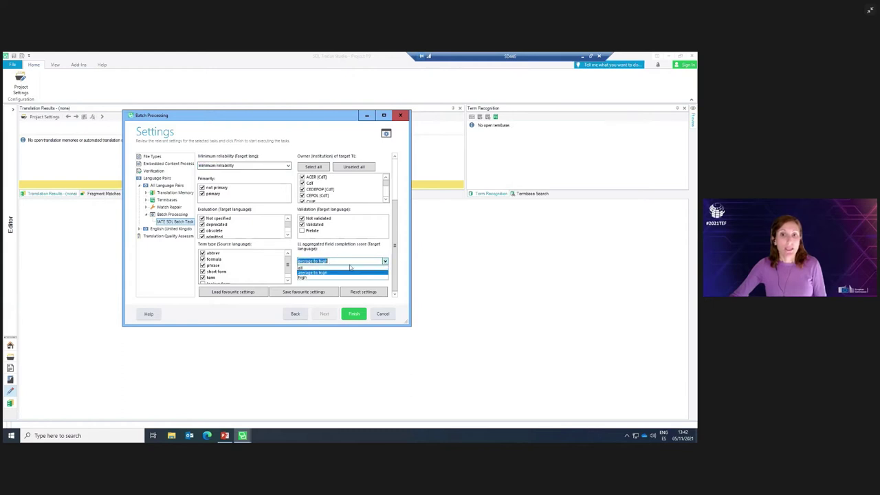
left_click(308, 273)
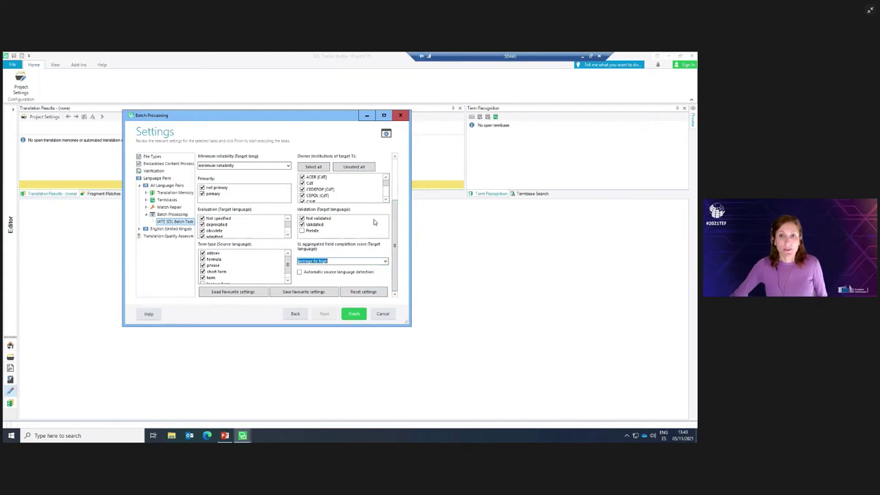
Run the batch task, submit the IATE termbase request for the document, and reopen the document in the editor.
left_click(353, 313)
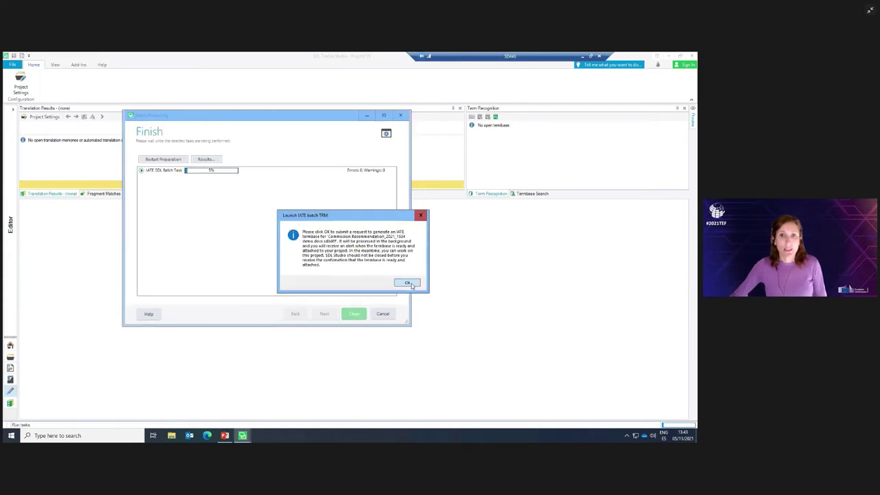
left_click(409, 284)
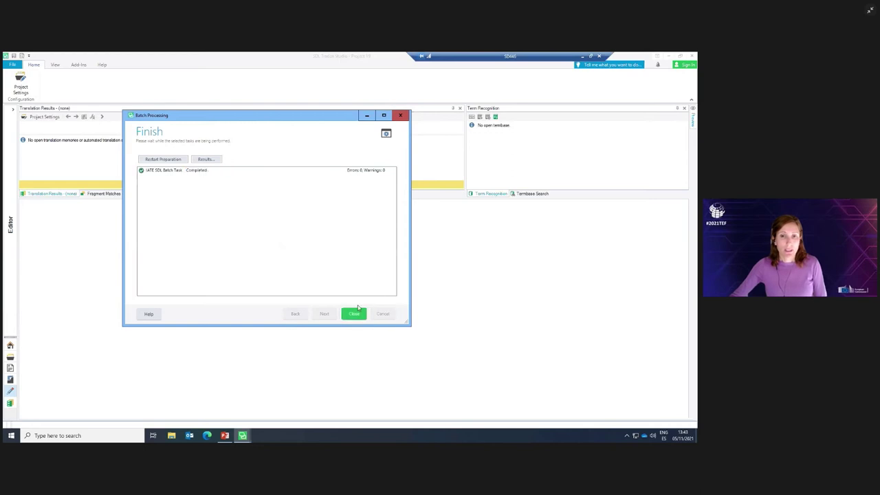
left_click(354, 314)
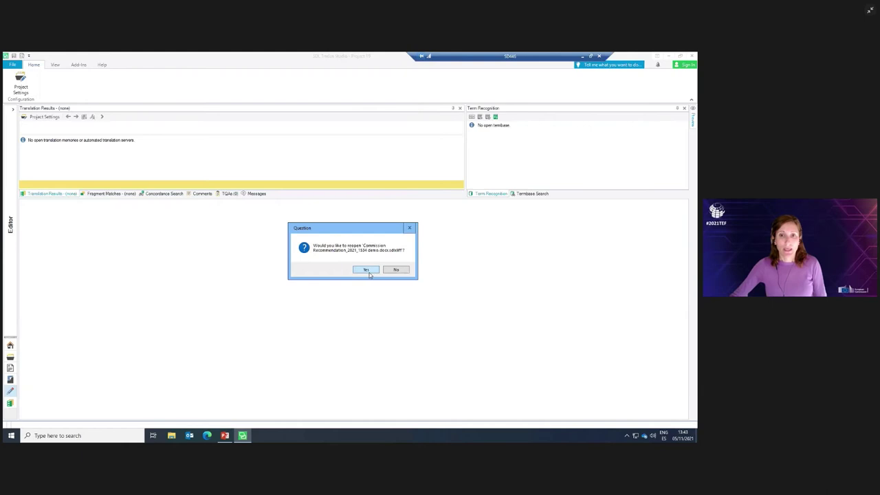
left_click(366, 270)
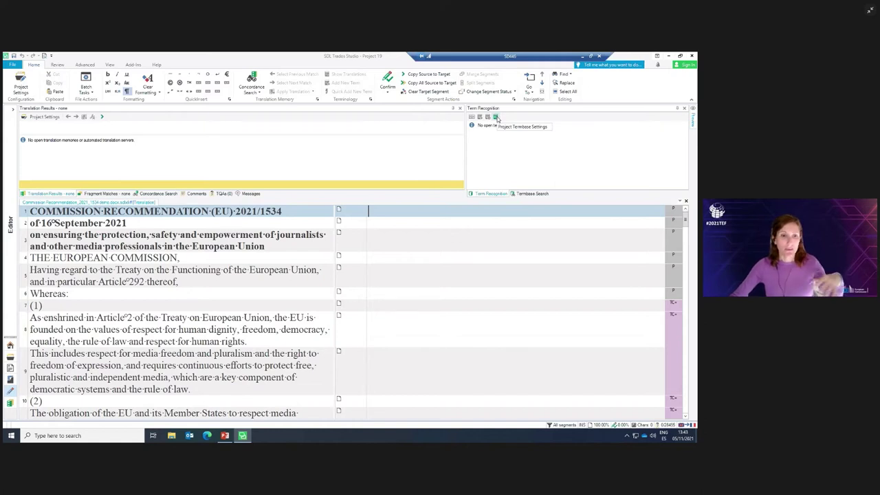
Add the IATE TRM Terminology Provider to the project's termbases with its filter settings as they are.
left_click(497, 118)
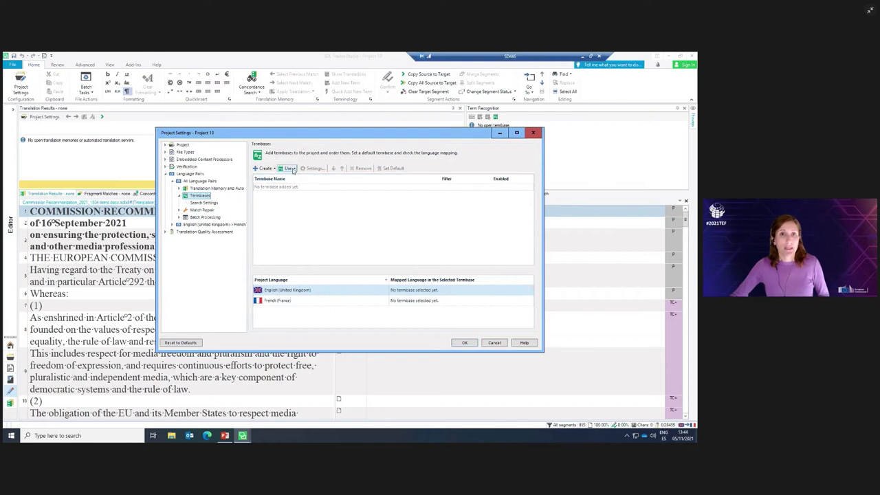
left_click(294, 169)
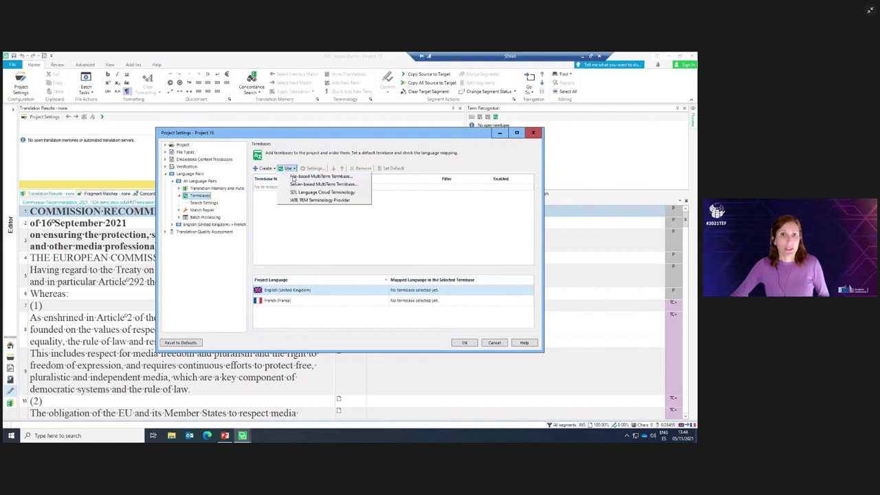
left_click(320, 201)
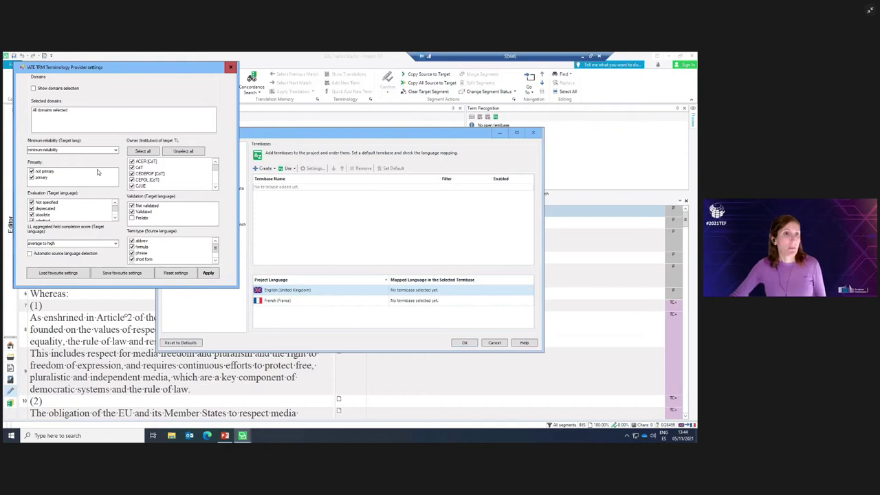
left_click(209, 274)
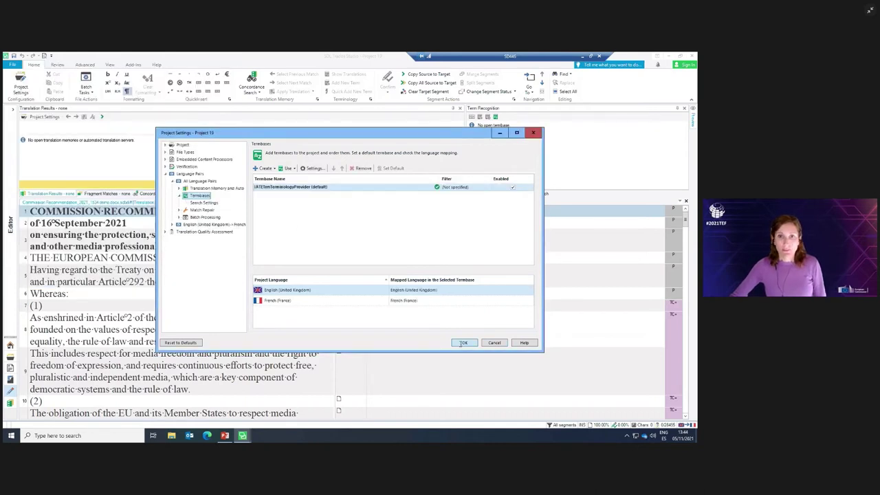
left_click(462, 342)
Look up the recognised terms for segment 1 and review which term fields are selected in the hitlist settings.
left_click(386, 222)
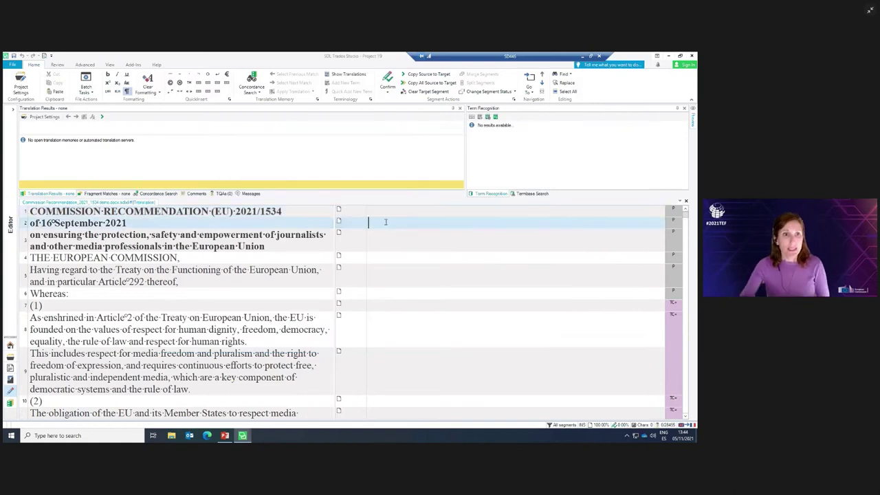
key("Up")
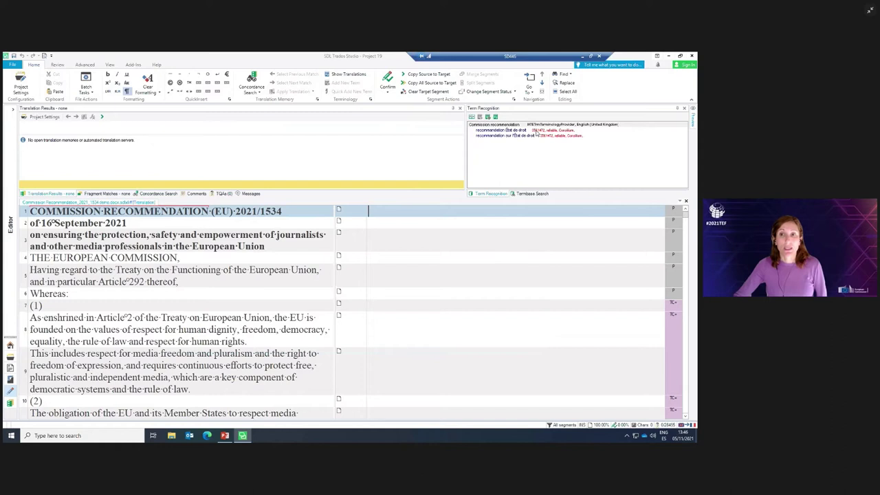
left_click(488, 118)
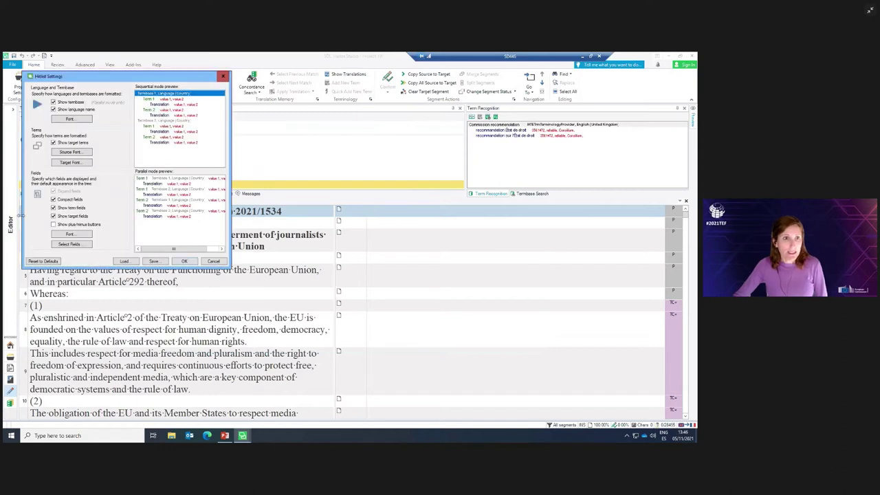
left_click(72, 247)
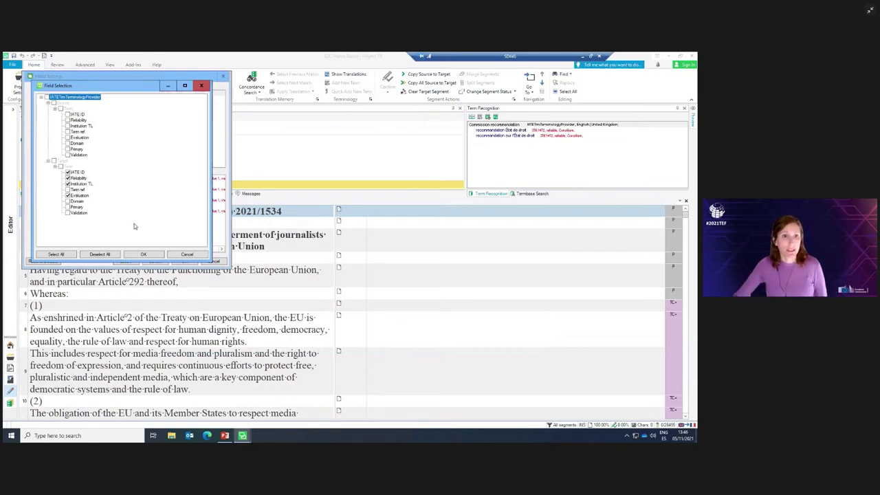
left_click(194, 256)
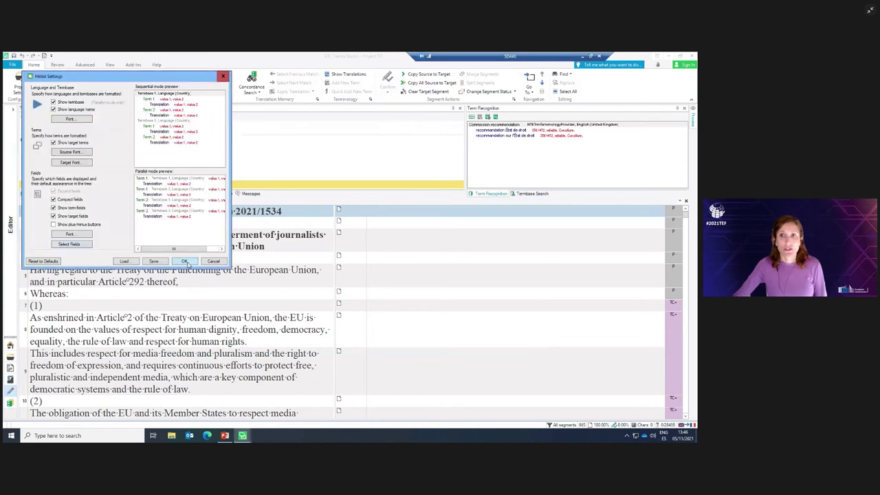
left_click(186, 262)
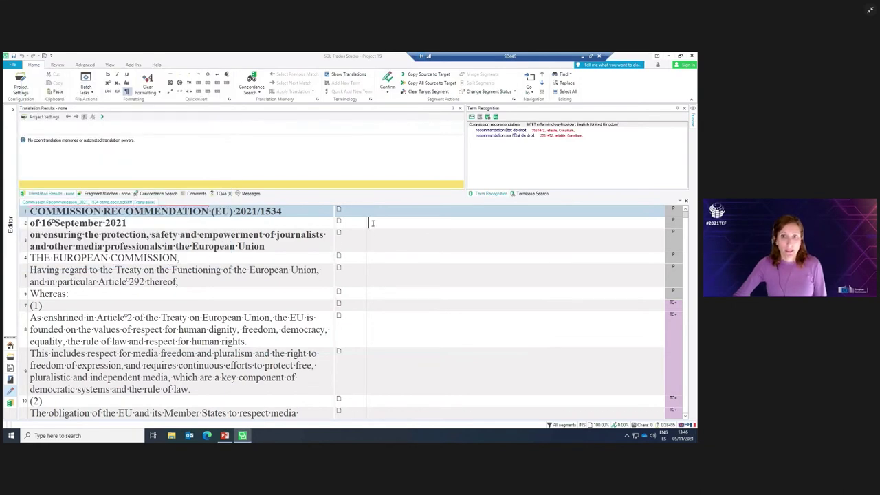
Examine the recognised terms segment by segment from segment 2 to segment 8, and acknowledge the server-based termbases notice.
left_click(373, 222)
key("Down")
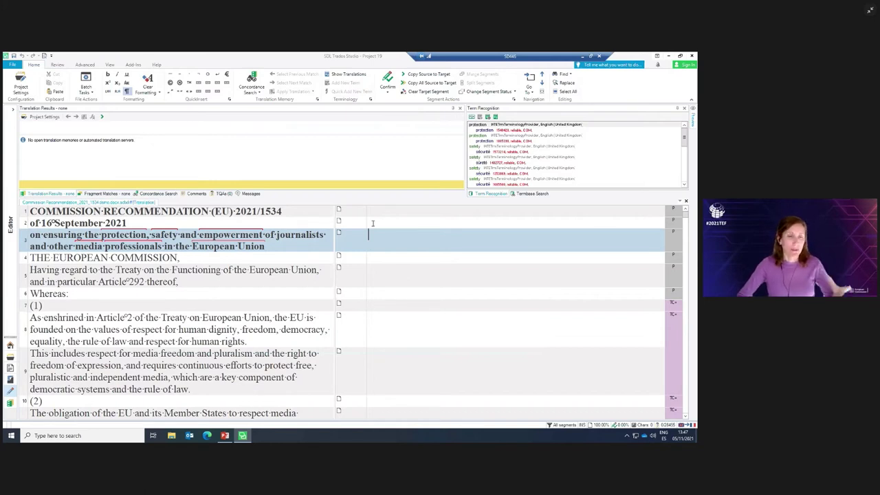
key("Down")
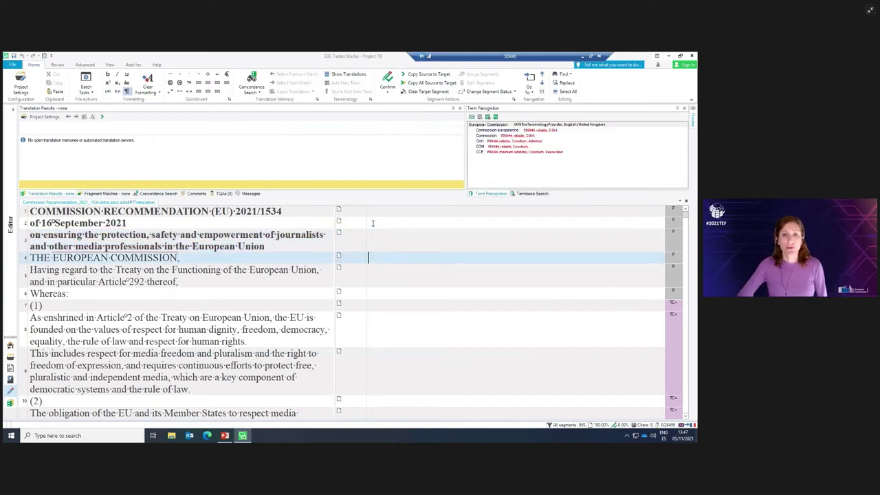
key("Down")
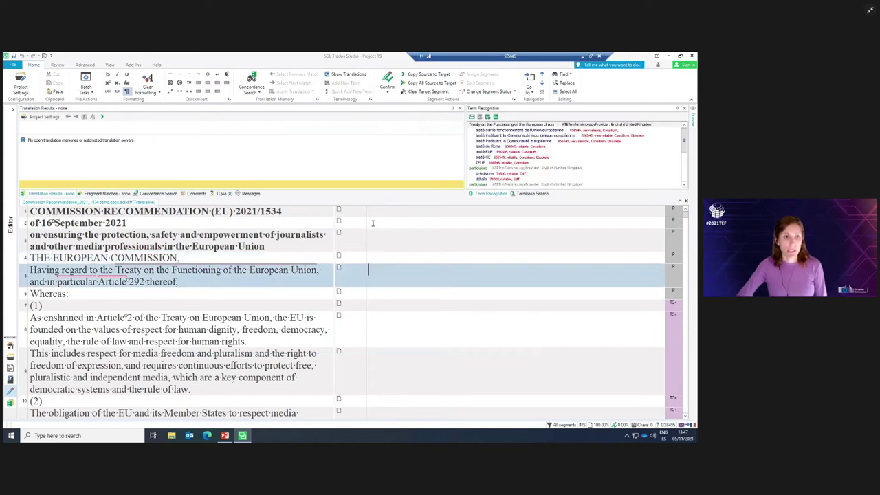
key("Down")
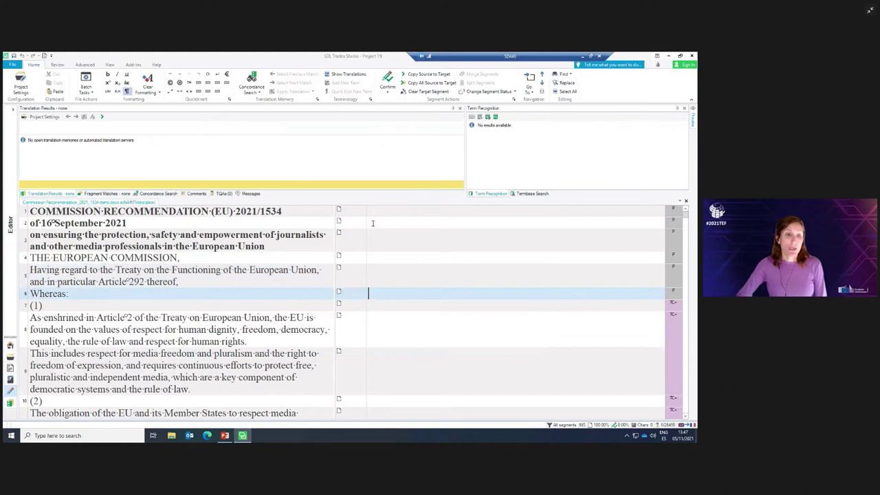
key("Down")
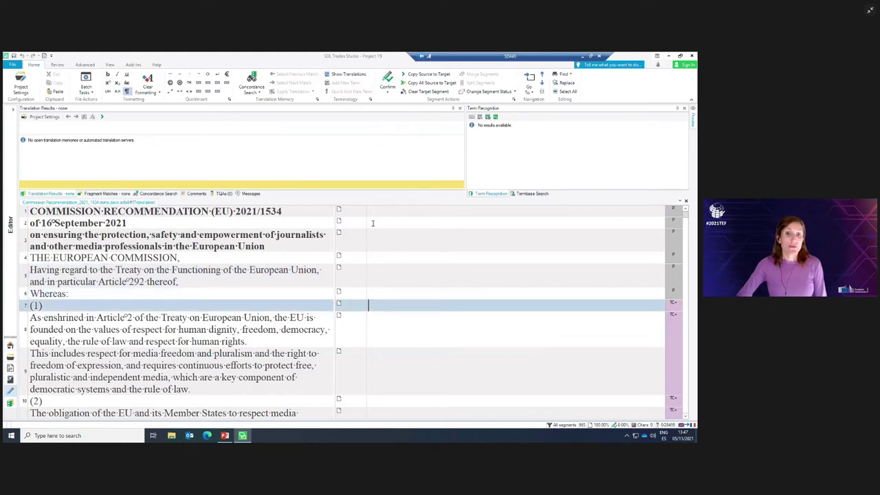
key("Down")
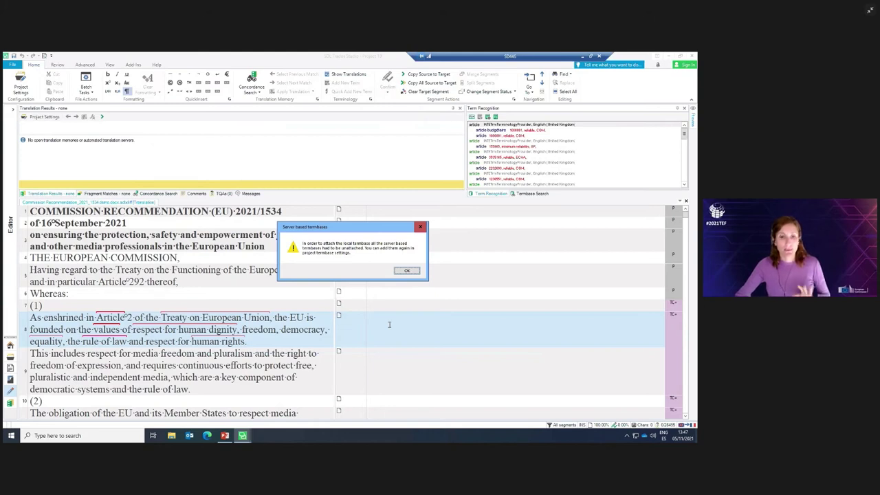
key("Return")
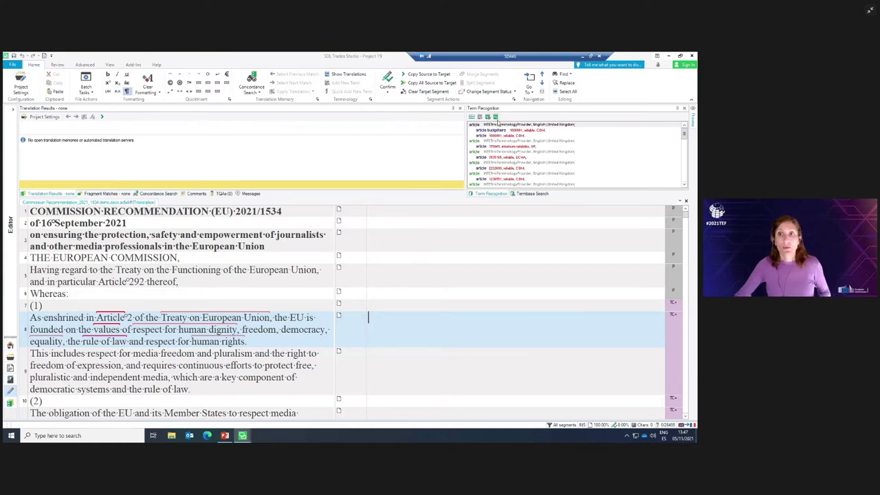
Review the filter settings of the IATE TRM Terminology Provider in the project's termbase settings, leaving them as they are.
left_click(496, 118)
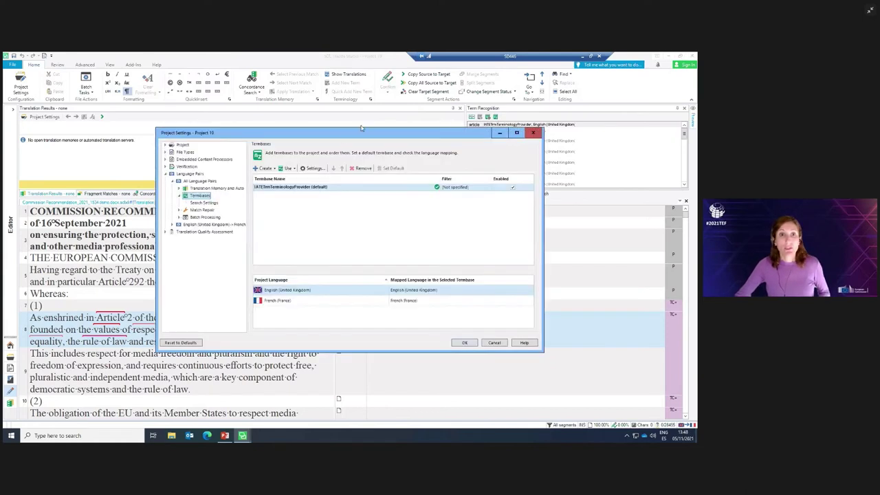
left_click(291, 188)
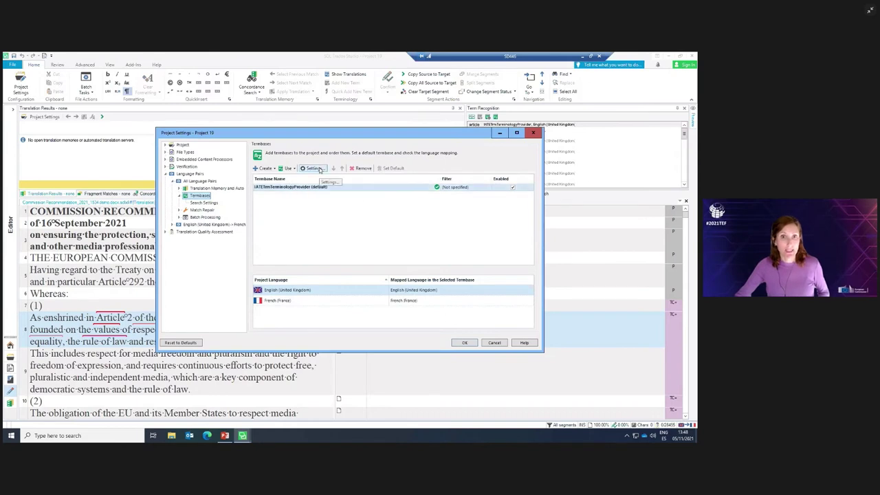
left_click(313, 169)
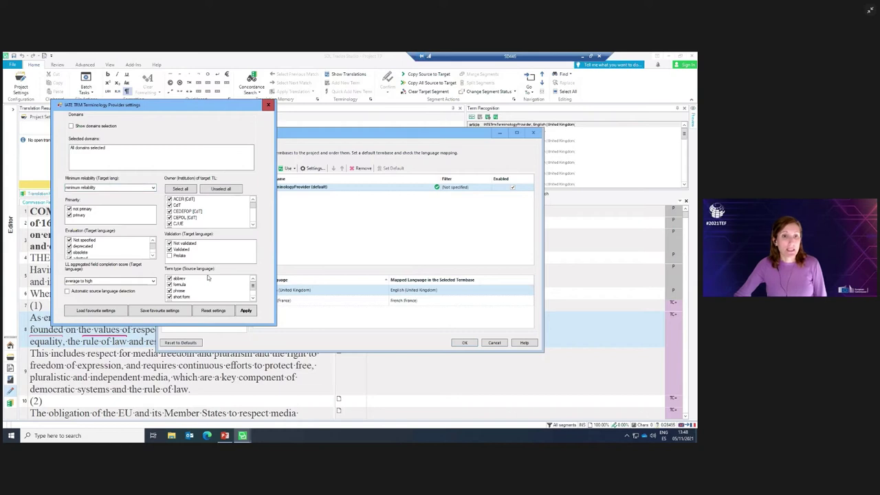
left_click(269, 106)
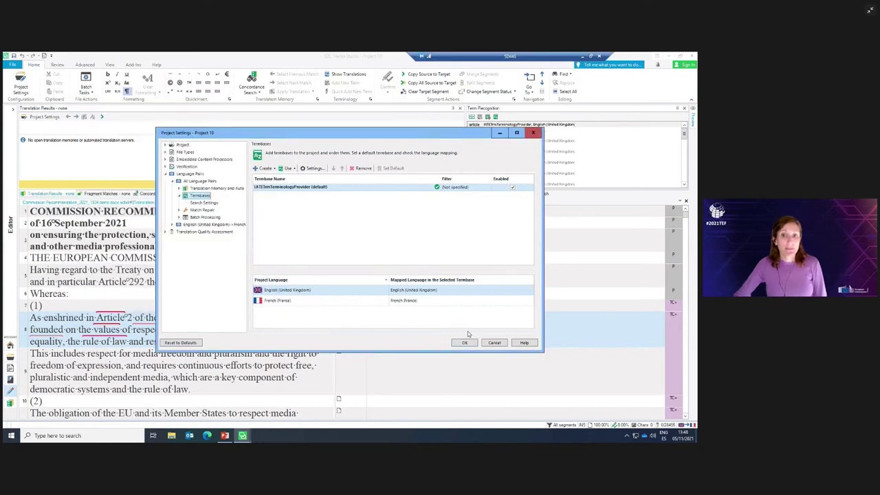
left_click(465, 343)
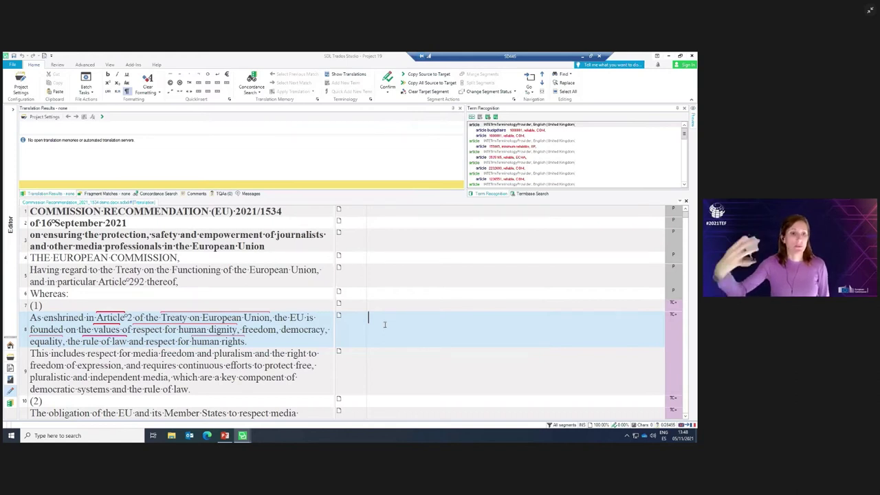
Examine the recognised terms from segment 9 to segment 11.
scroll(383, 320, "down", 1)
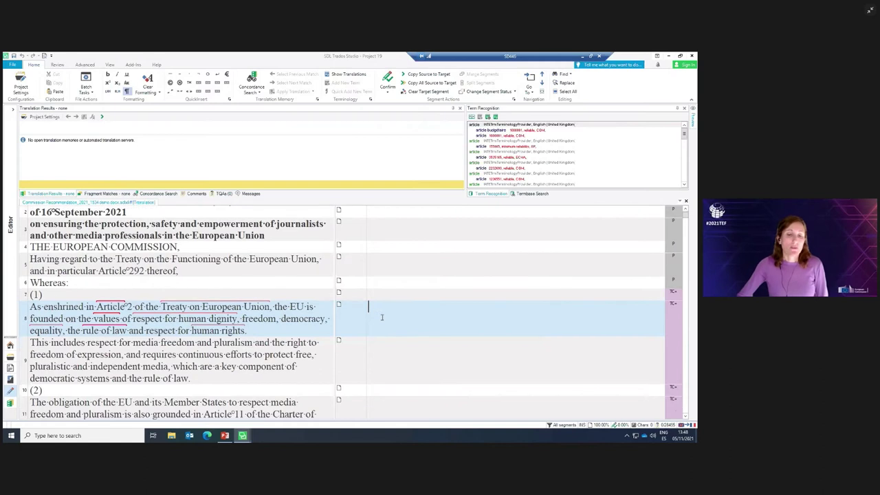
left_click(386, 347)
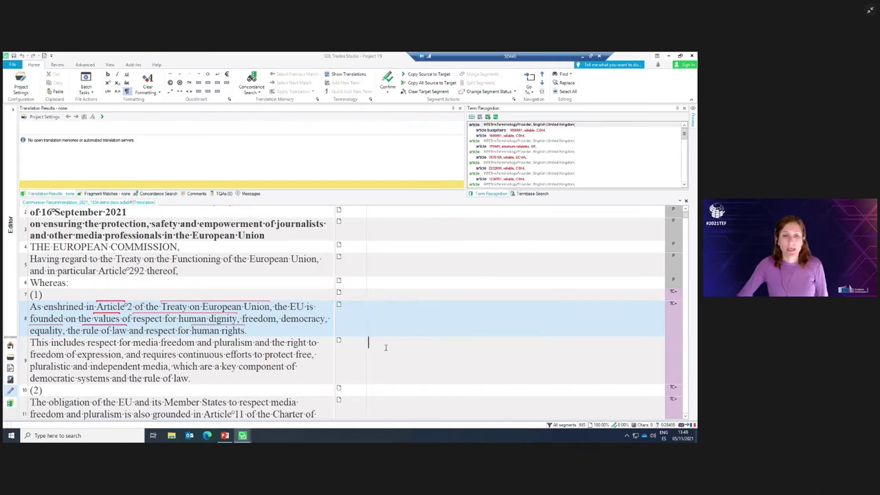
key("Down")
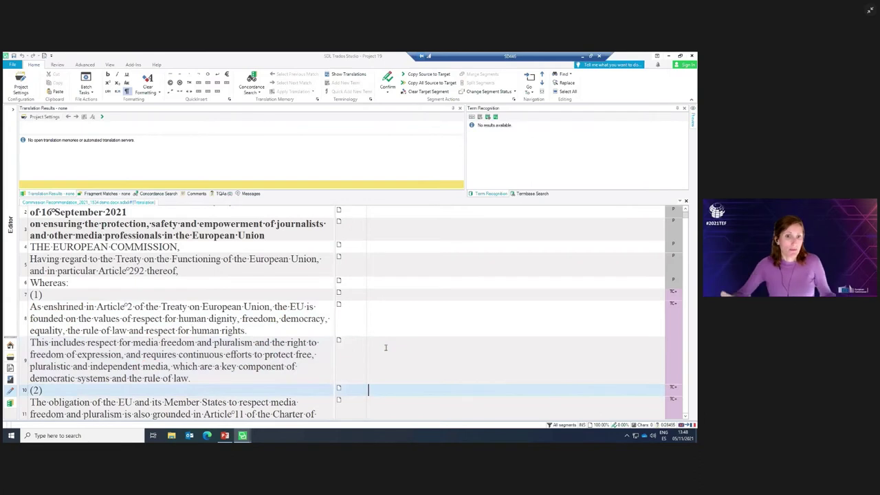
key("Down")
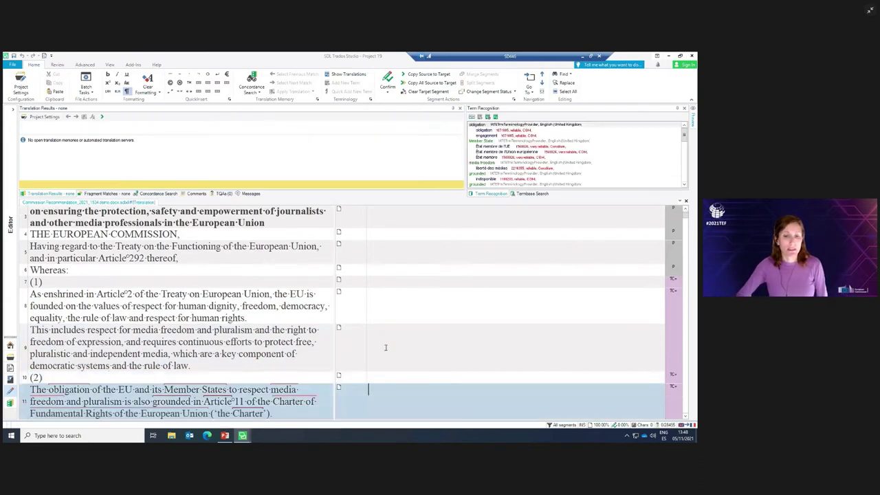
scroll(387, 371, "down", 2)
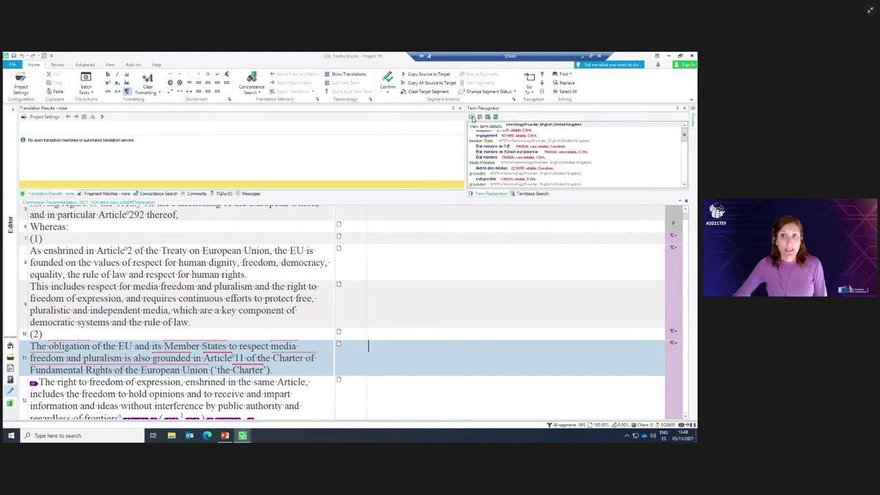
View the term details for "obligation" from segment 11, then close the termbase viewer.
left_click(471, 117)
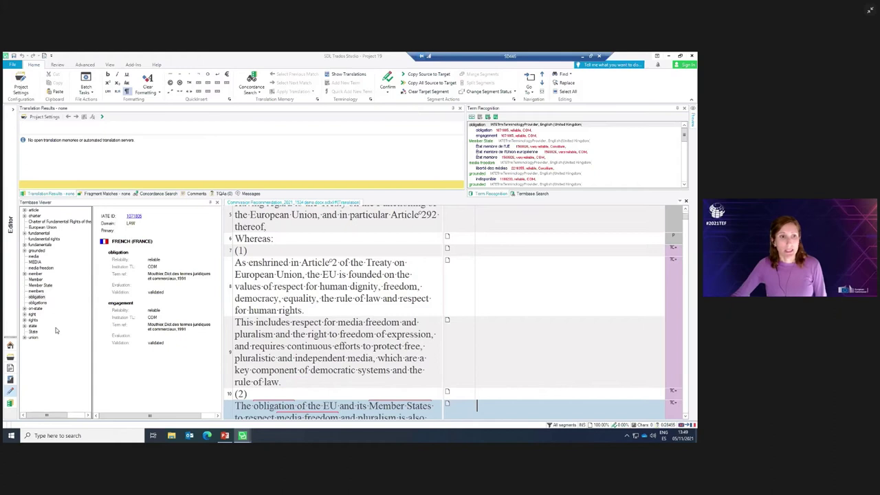
scroll(56, 331, "right", 2)
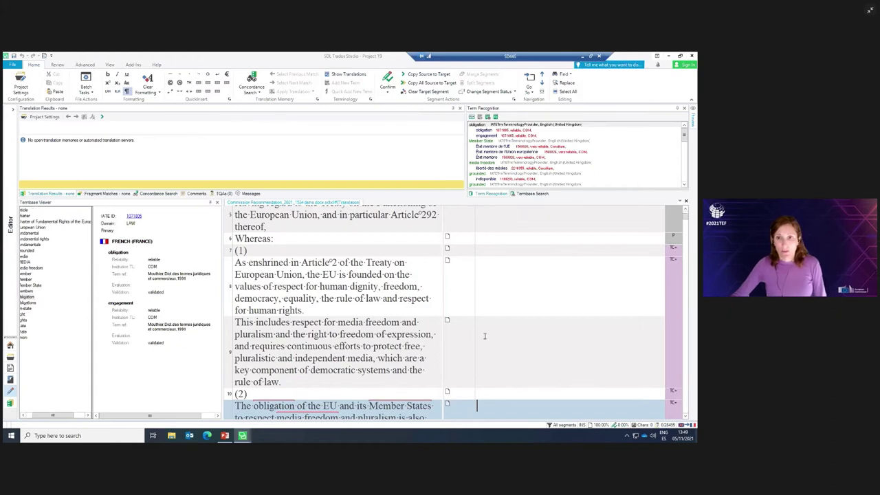
left_click(216, 204)
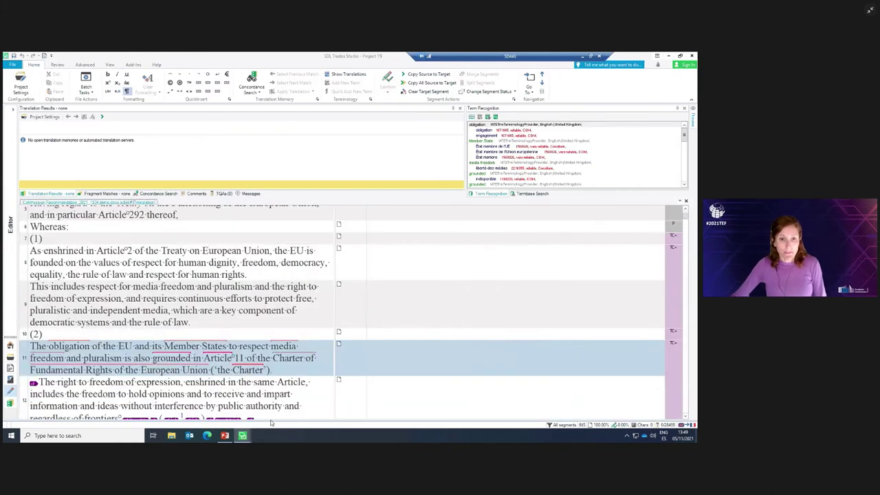
Bring up the pending IATE notices and acknowledge both the server-based termbases notice and the IATE termbase ready notice.
mouse_move(243, 438)
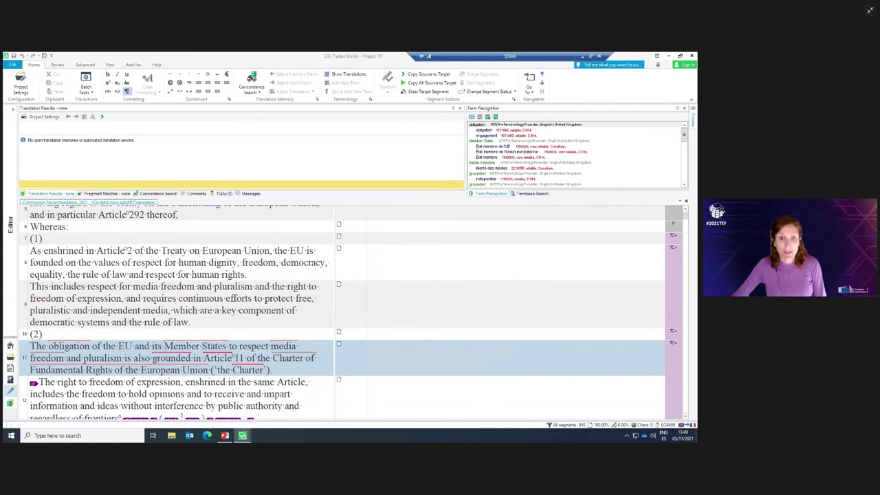
left_click(279, 398)
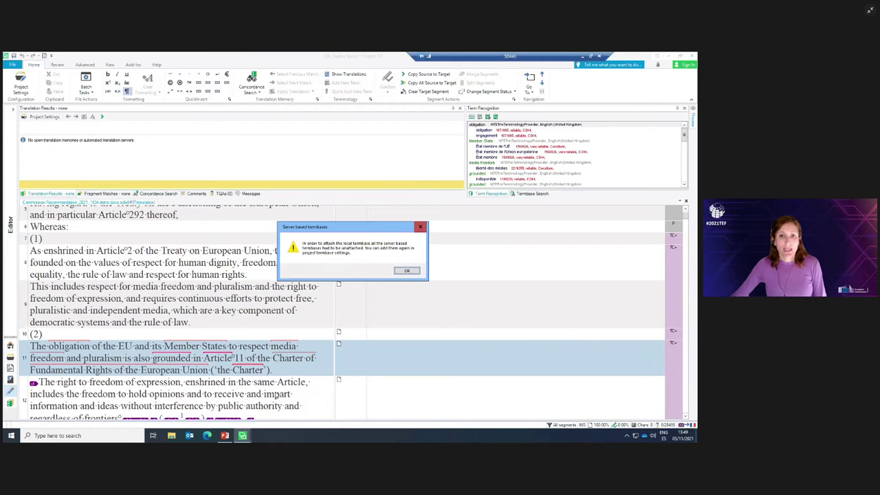
left_click(407, 272)
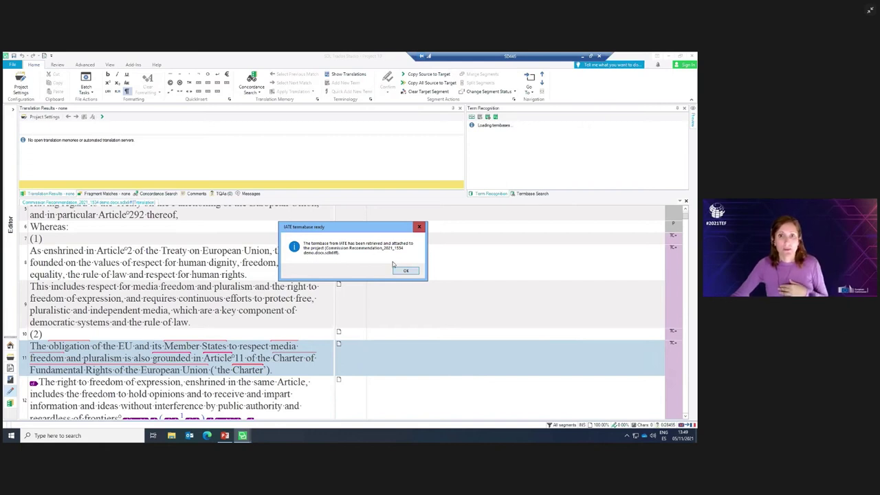
left_click(407, 272)
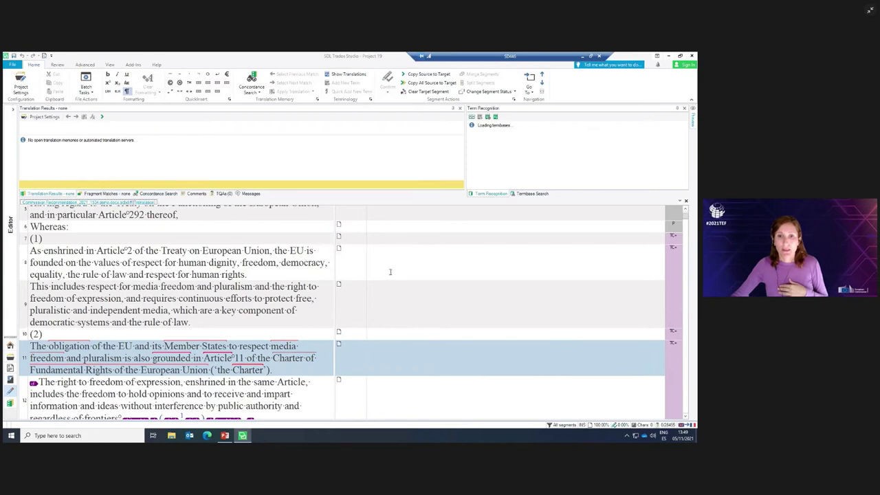
Look up the recognised terms for segment 3 and check which termbase is attached in the project's termbase settings.
scroll(392, 230, "up", 2)
left_click(393, 230)
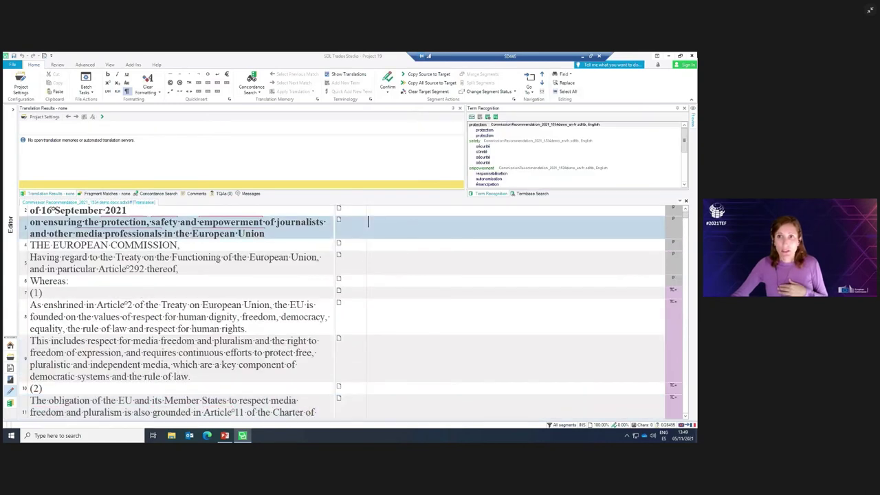
left_click(511, 126)
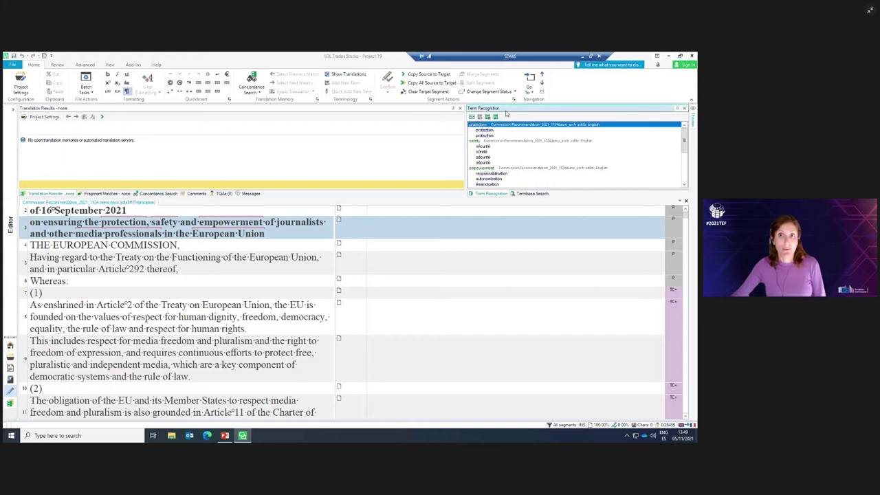
left_click(496, 116)
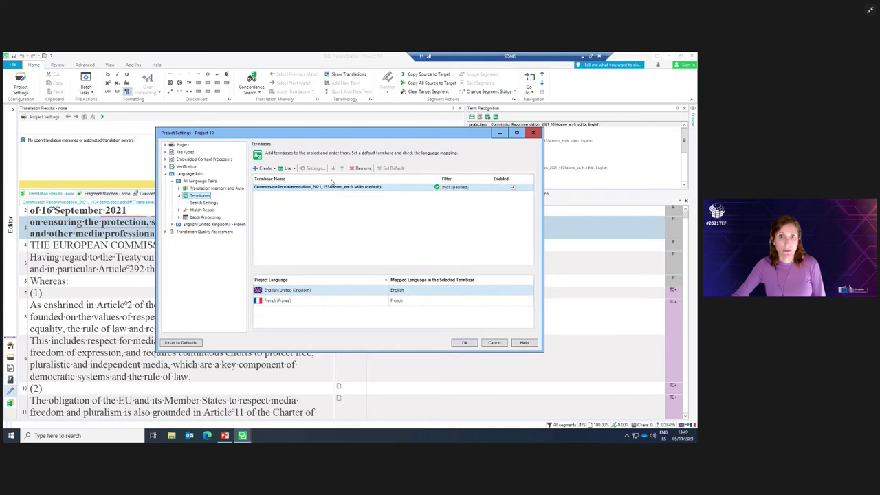
left_click(464, 344)
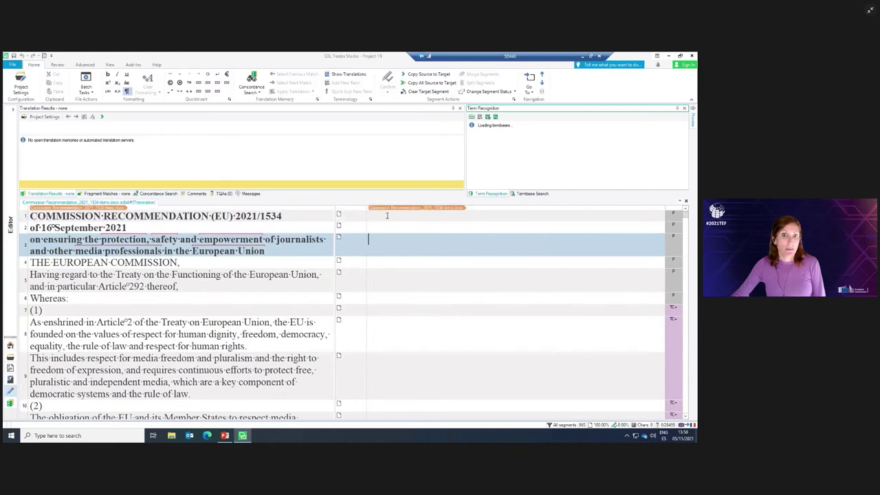
Examine the recognised terms from the local IATE termbase for segments 1 to 4.
left_click(387, 216)
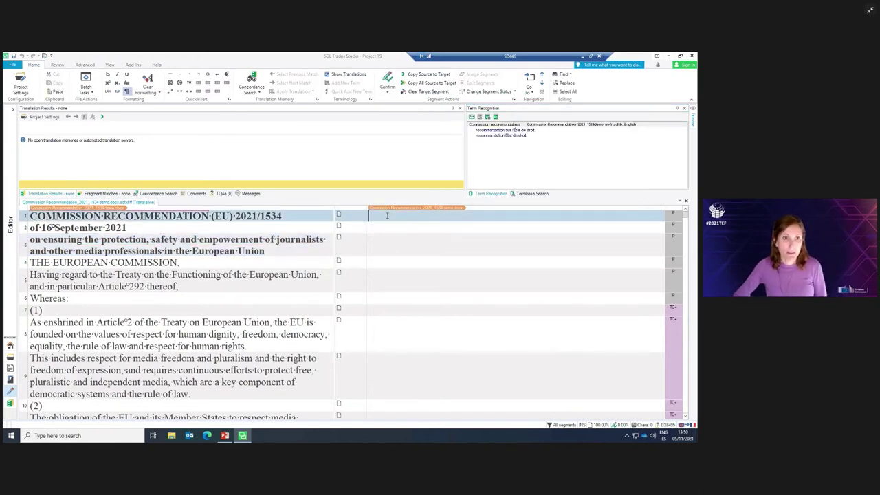
key("Down")
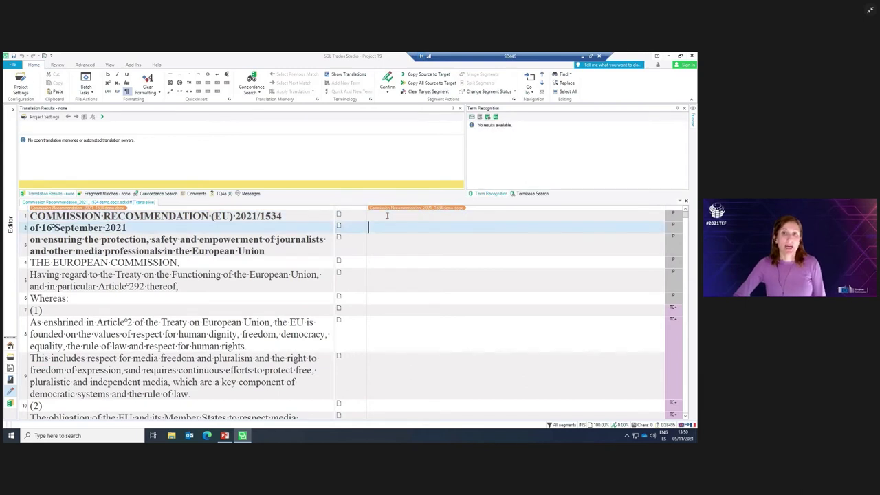
key("Down")
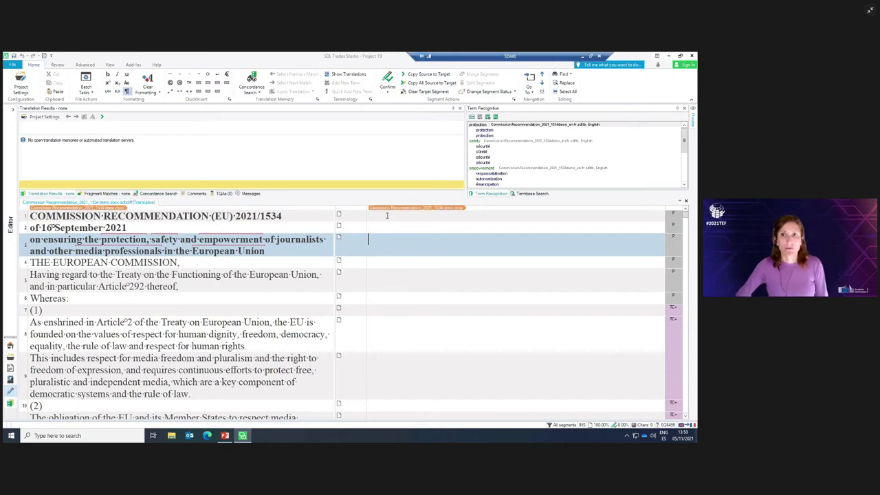
key("Down")
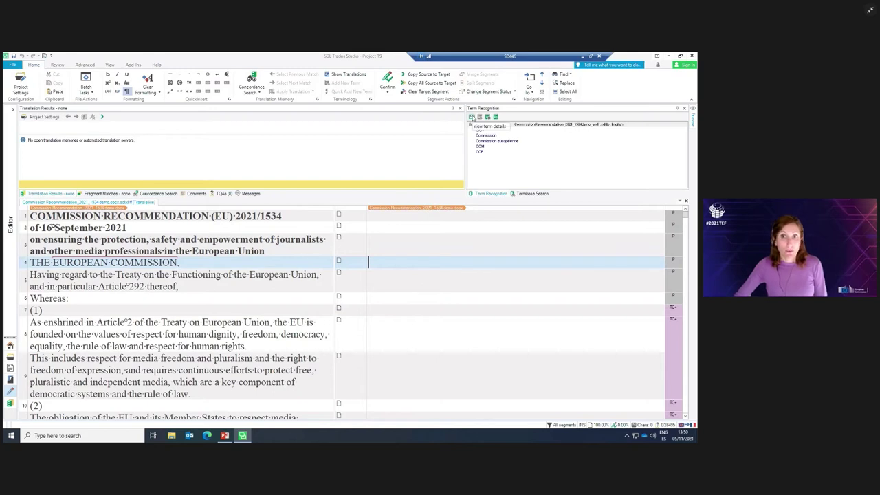
View the term details for "European Commission", read the metadata of its French terms, and close the termbase viewer.
left_click(473, 118)
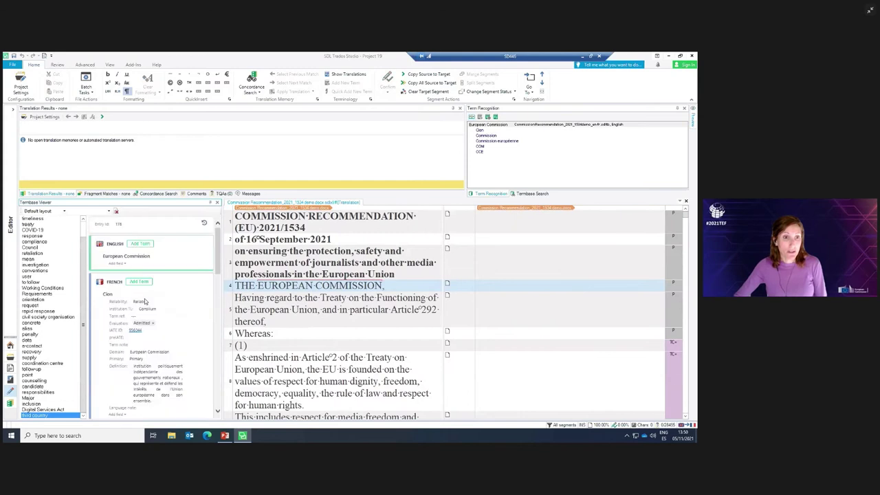
scroll(173, 352, "down", 2)
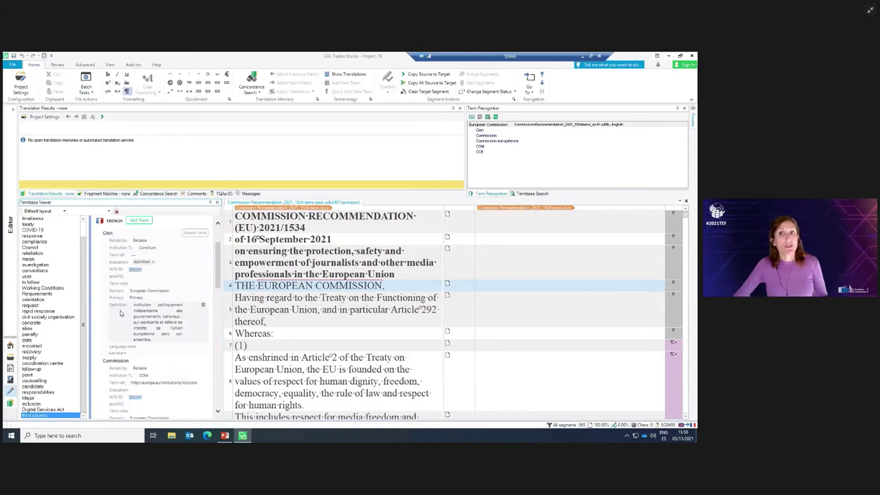
scroll(120, 313, "up", 1)
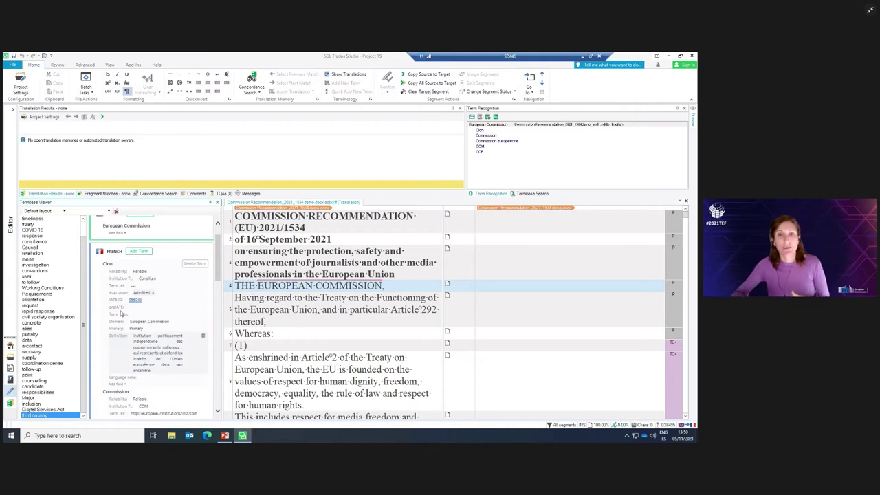
left_click(218, 204)
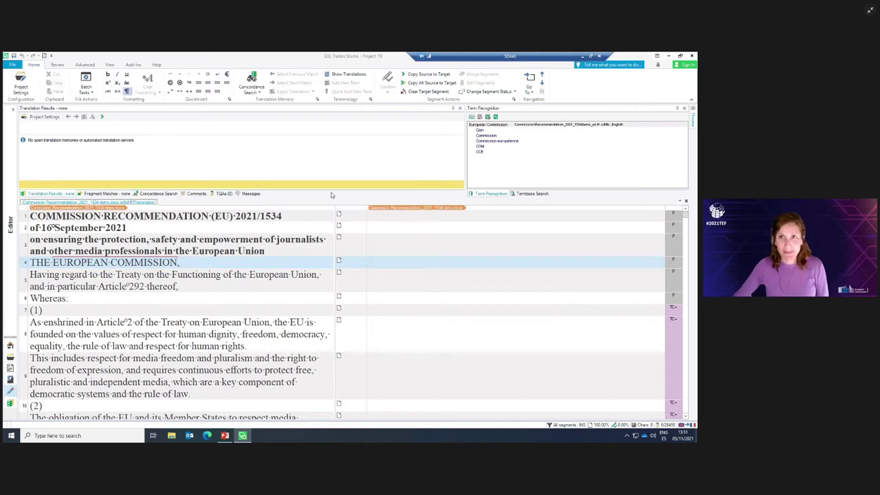
Switch to PowerPoint, start the slide show from the "Main highlights" slide, and advance to the terminology-related features slide.
left_click(225, 436)
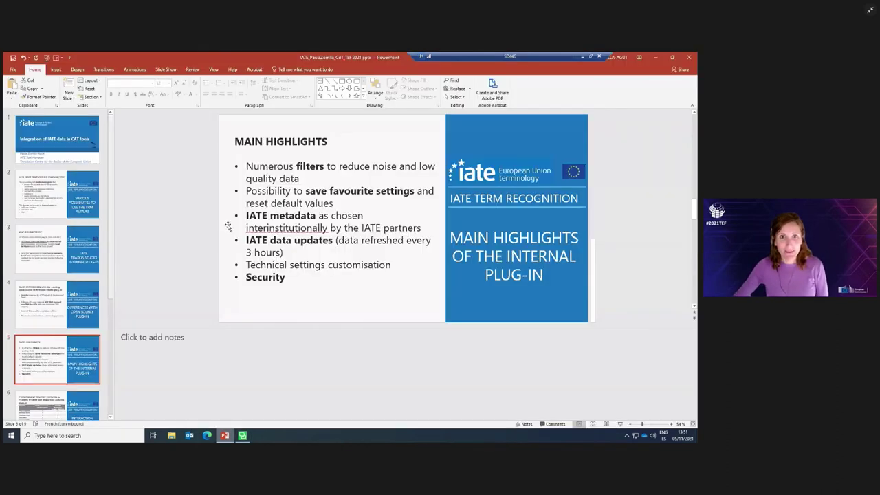
left_click(620, 425)
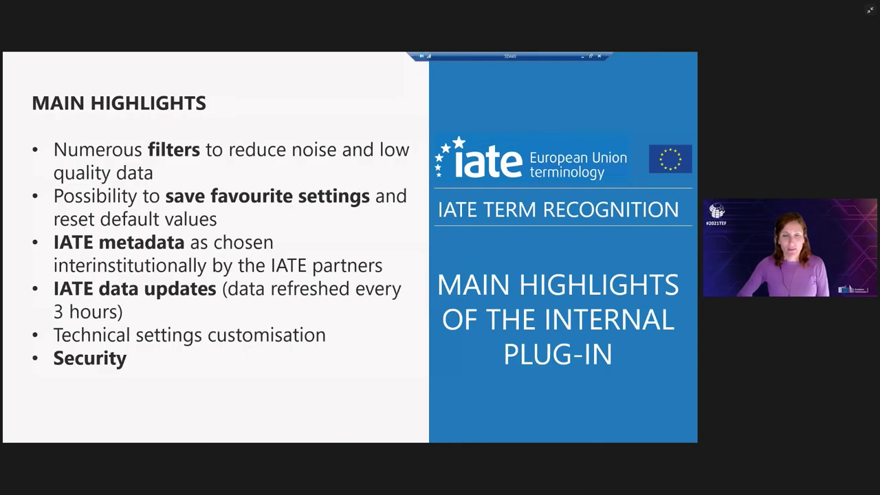
key("Right")
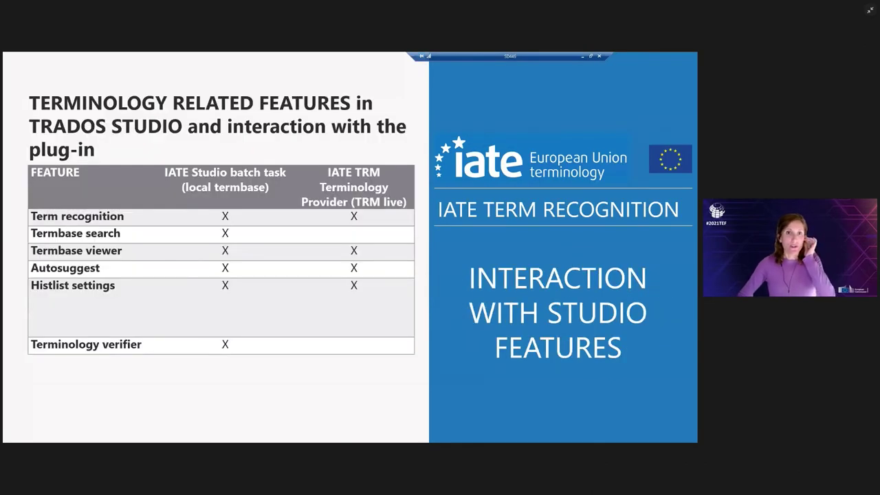
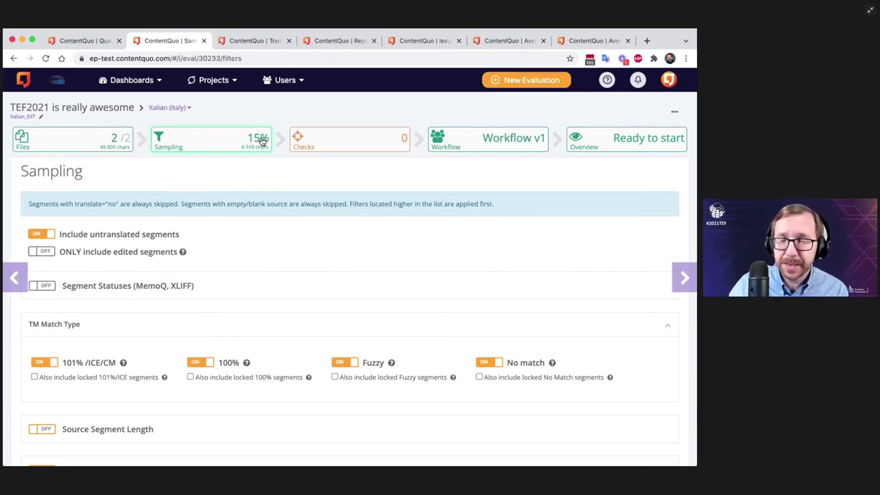
Preview the evaluation's random sample and read through its source and target segments.
left_click(117, 142)
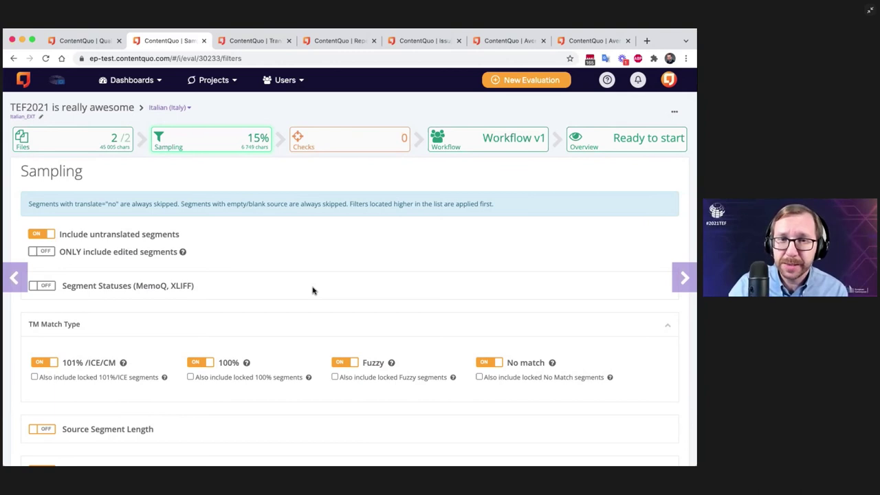
scroll(313, 290, "down", 5)
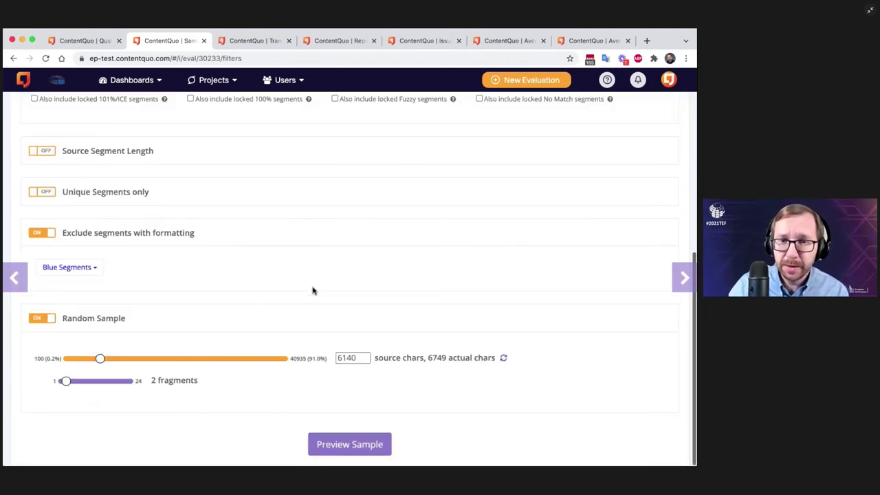
left_click(336, 447)
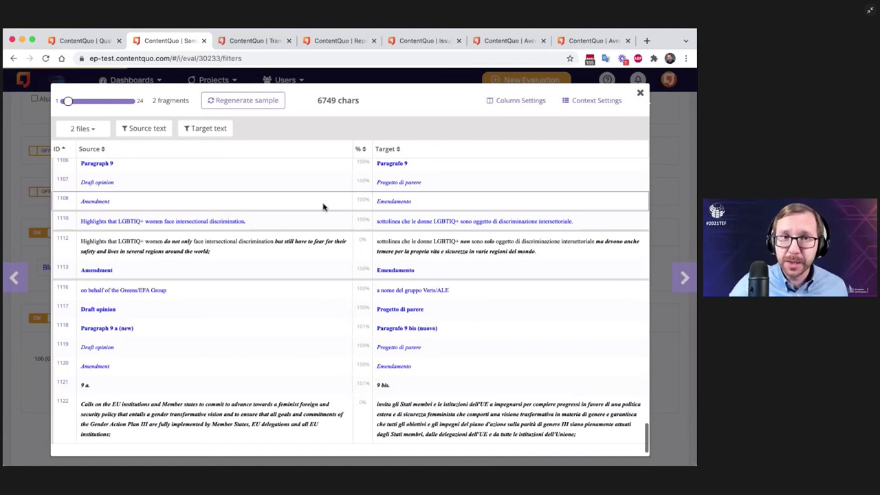
scroll(325, 206, "down", 1)
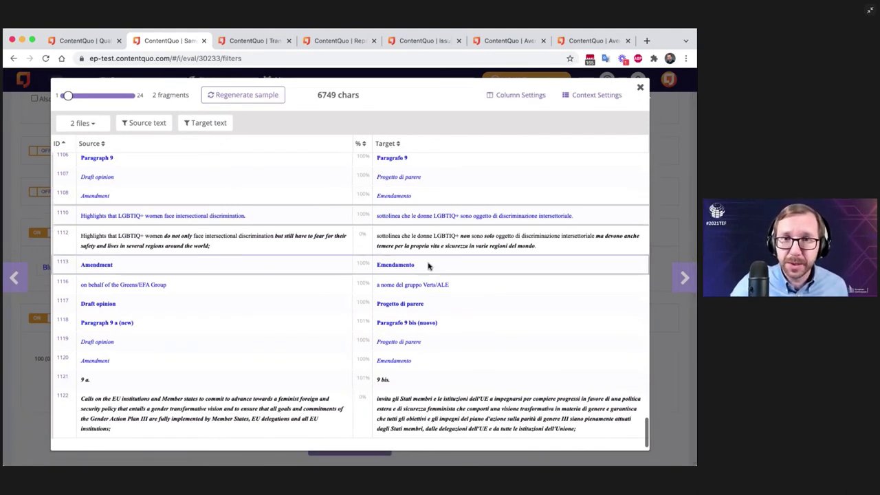
scroll(427, 267, "up", 2)
scroll(428, 267, "up", 5)
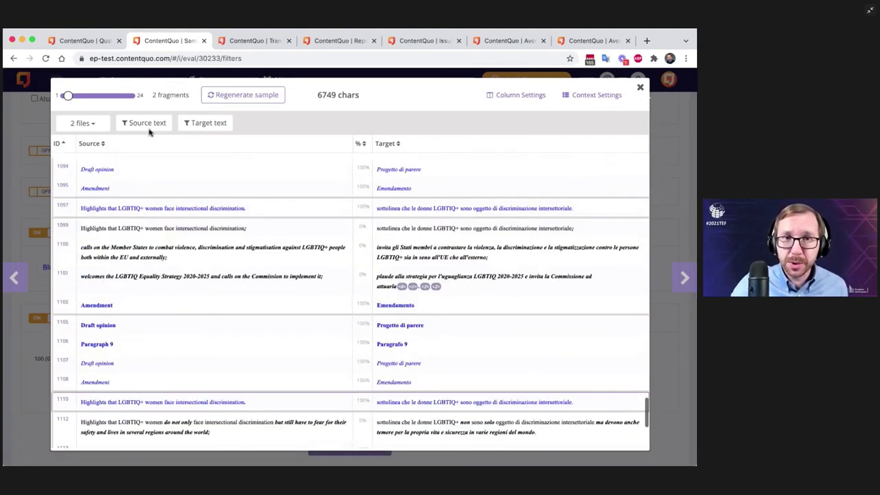
Check which files the sample draws from and close the sample preview.
left_click(81, 123)
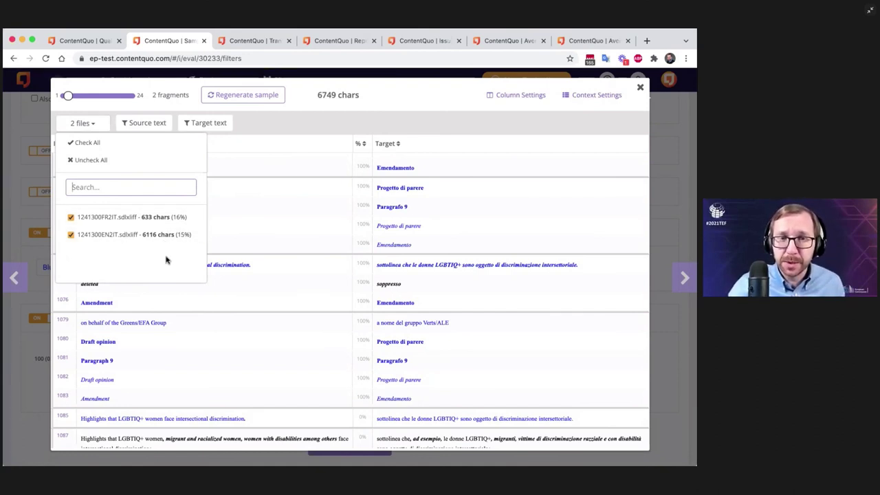
left_click(90, 124)
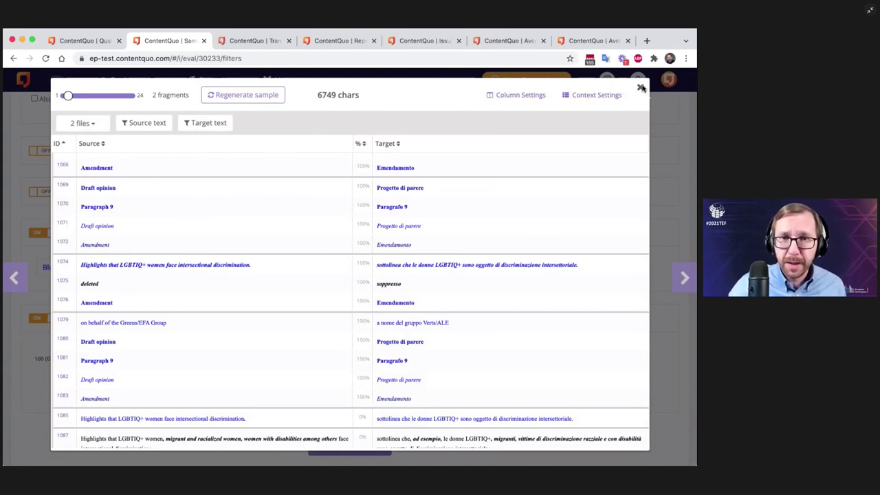
key("Escape")
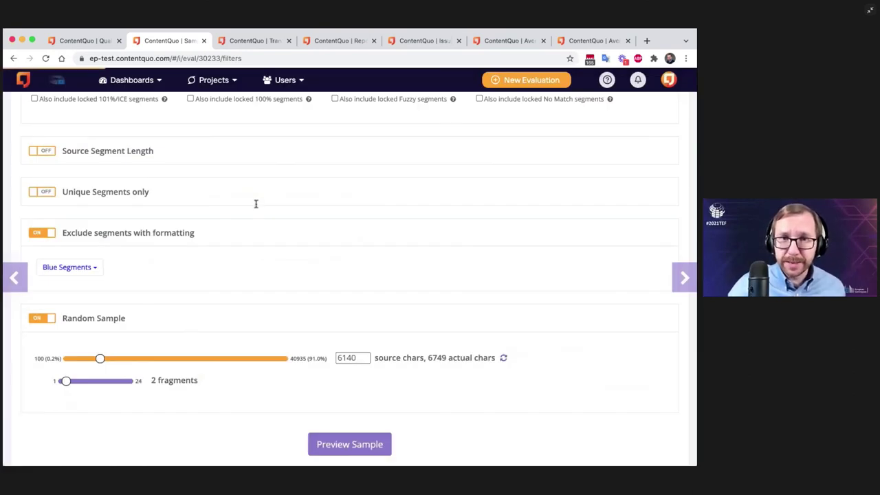
In the evaluation's workflow settings, assign yourself to both the Evaluator and Validator roles.
scroll(265, 200, "up", 5)
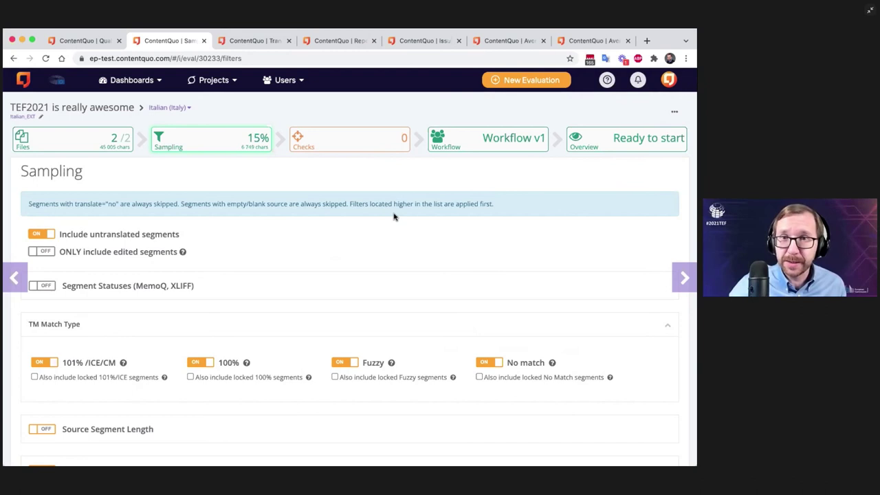
left_click(473, 148)
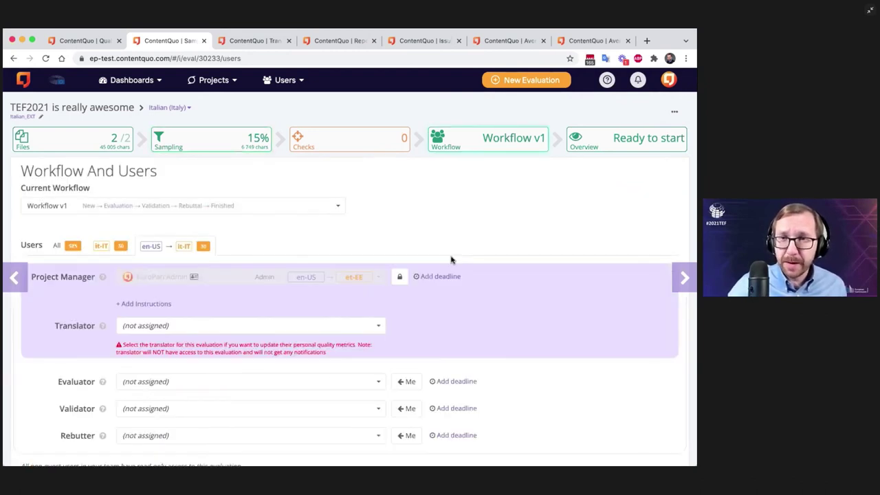
scroll(466, 315, "down", 1)
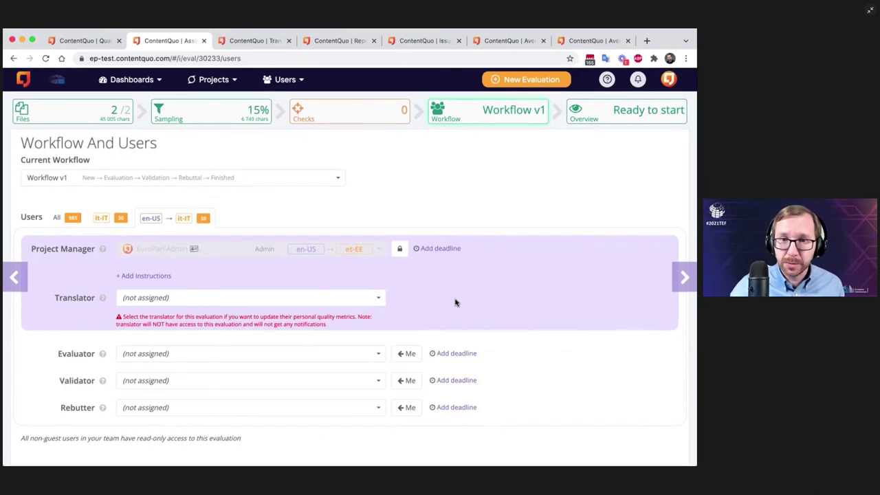
left_click(406, 354)
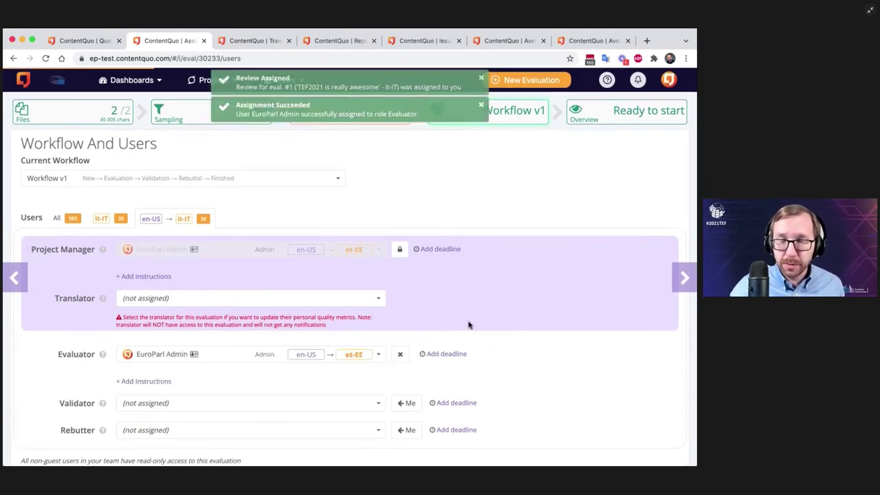
scroll(456, 324, "down", 1)
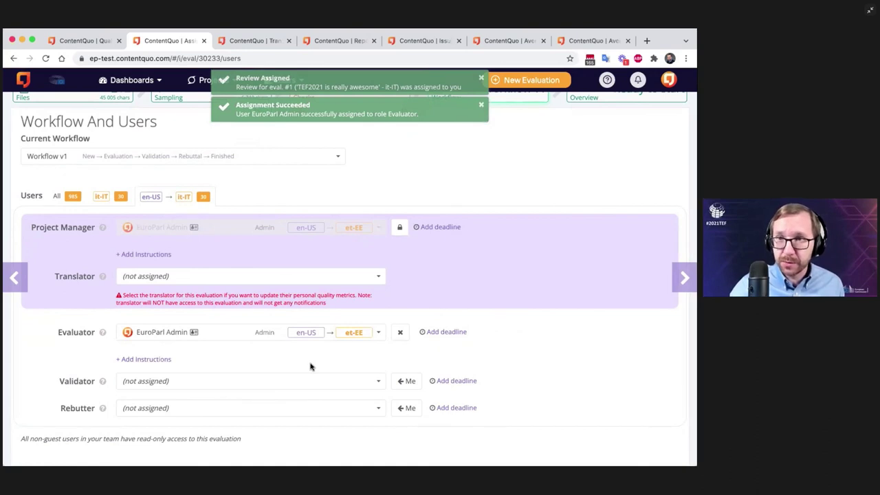
left_click(409, 386)
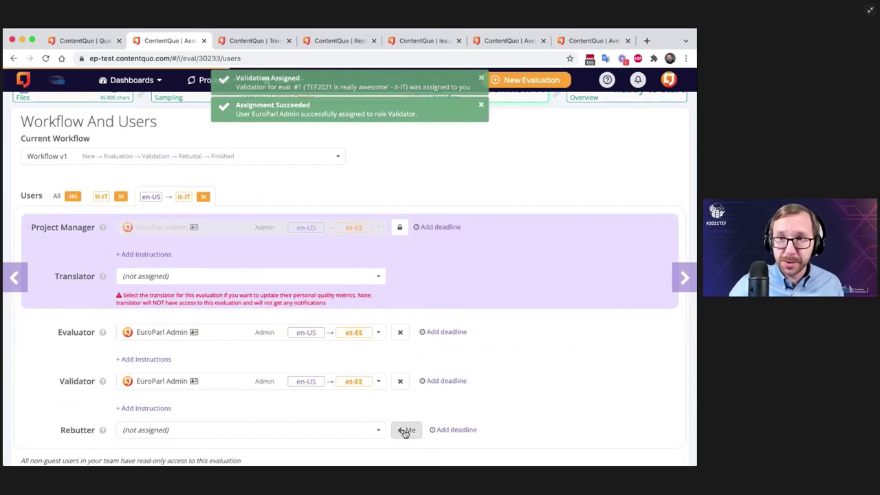
left_click(406, 431)
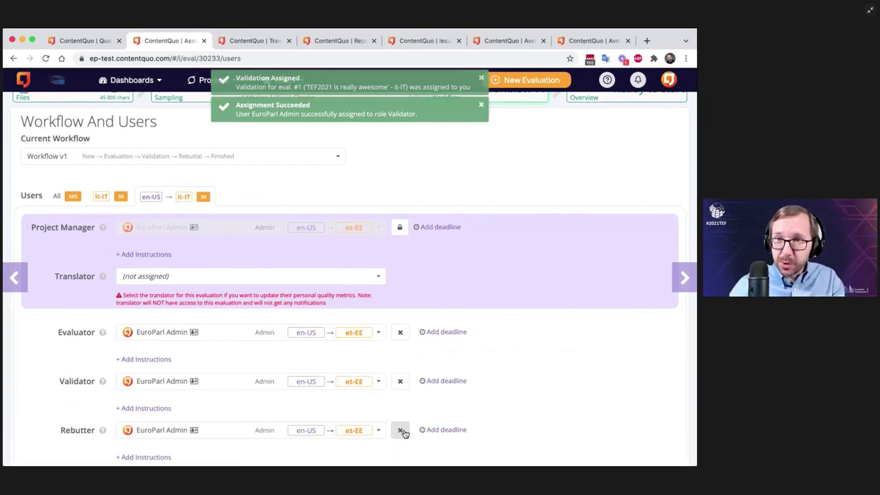
left_click(403, 432)
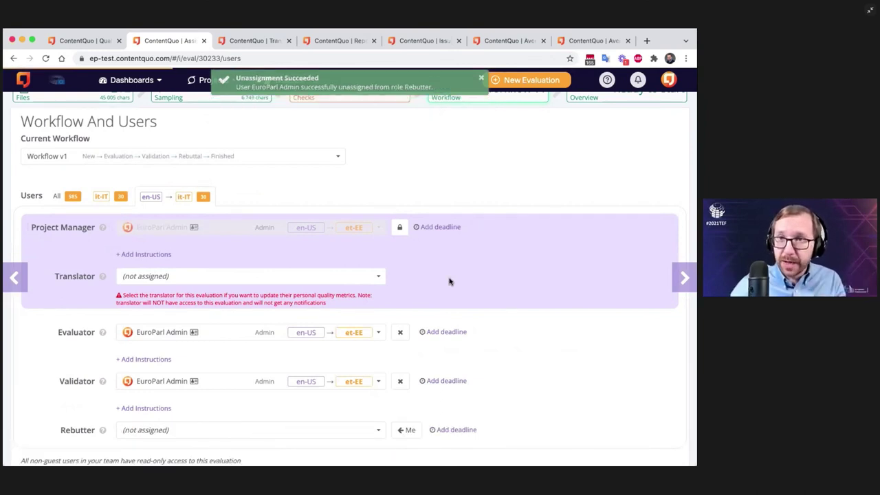
scroll(523, 159, "up", 2)
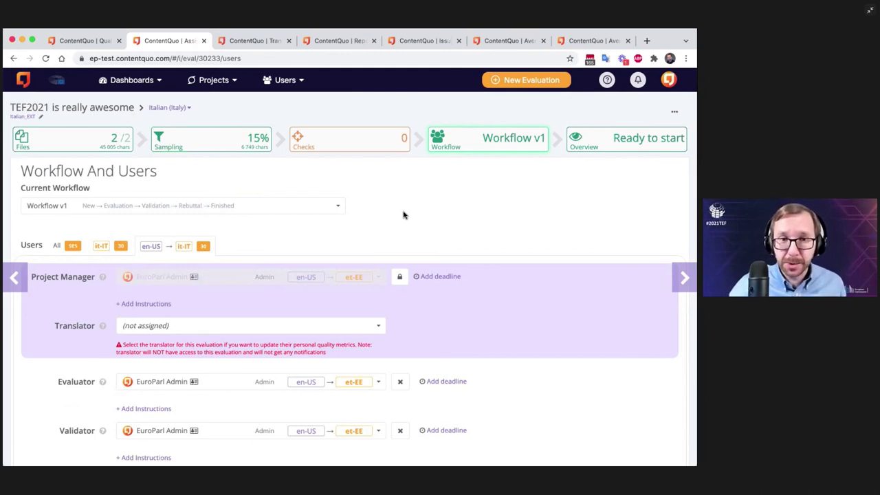
scroll(404, 215, "down", 2)
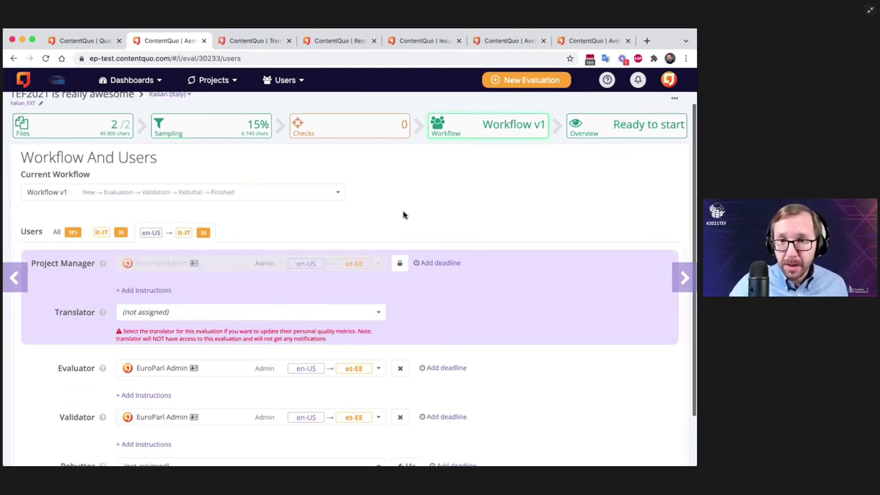
scroll(403, 215, "up", 2)
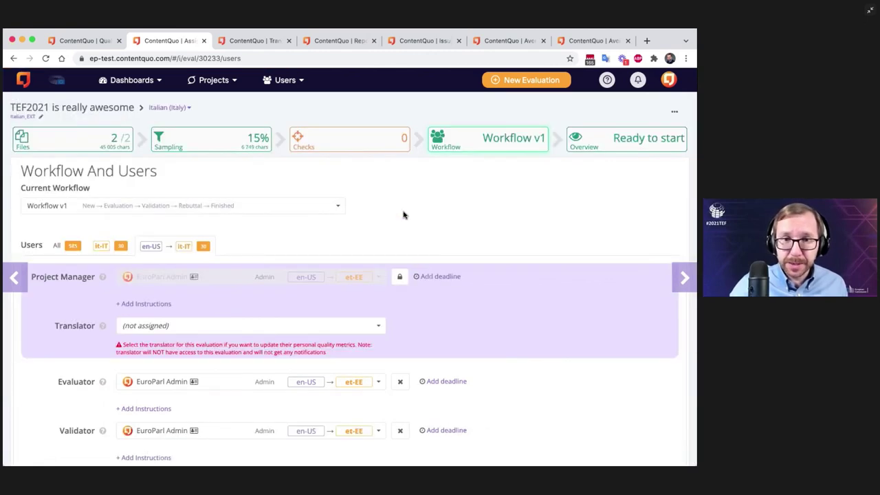
Assign yourself to the Rebutter role of the evaluation.
scroll(403, 215, "down", 2)
left_click(409, 407)
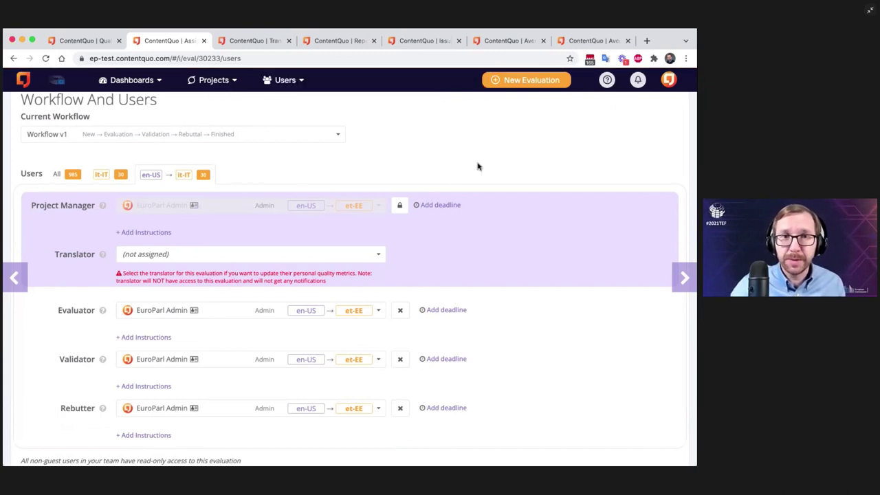
scroll(505, 241, "up", 2)
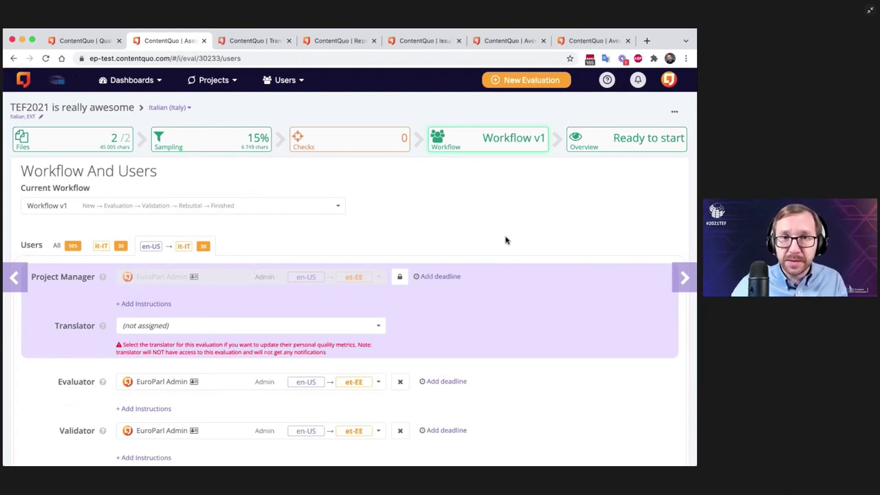
Review the evaluation's overview summary and start the evaluation.
left_click(608, 146)
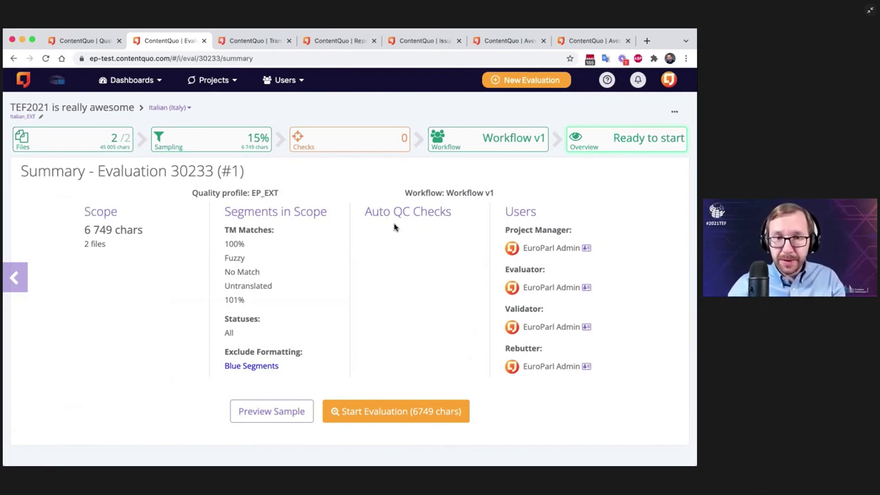
left_click(488, 141)
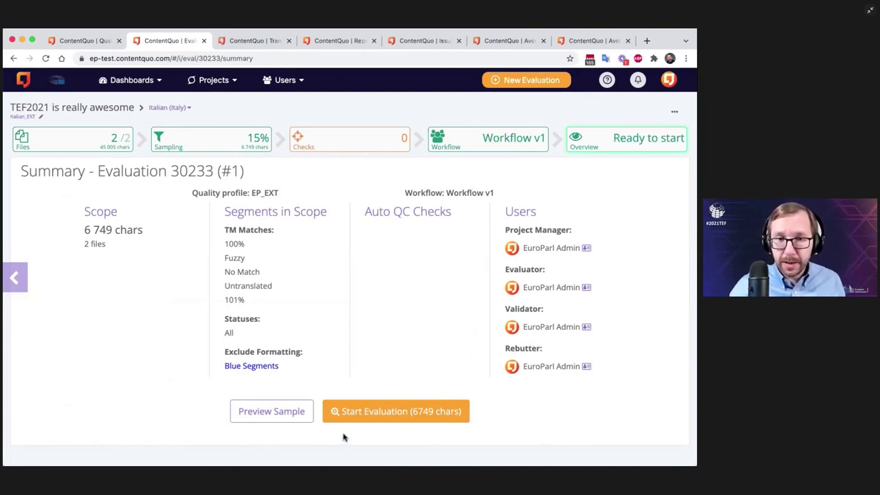
left_click(392, 412)
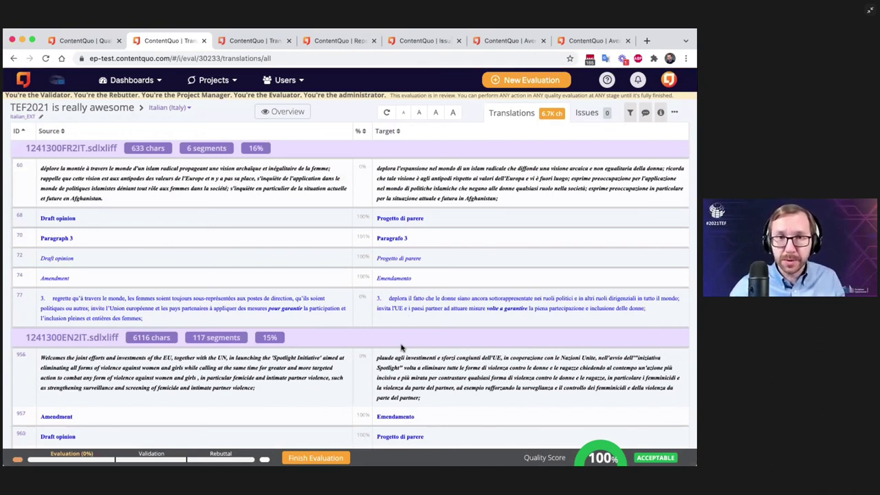
Examine the French and English source segments alongside their Italian targets, including segments 60, 70 and 956.
left_click(432, 197)
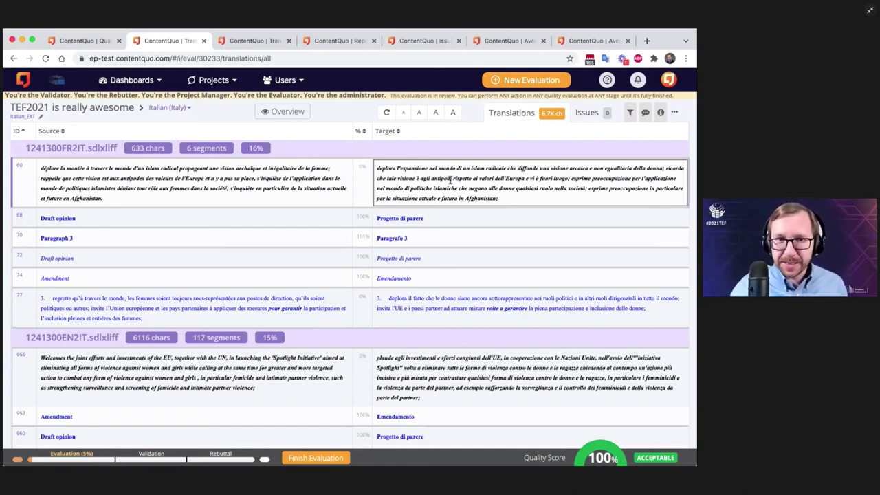
left_click(143, 216)
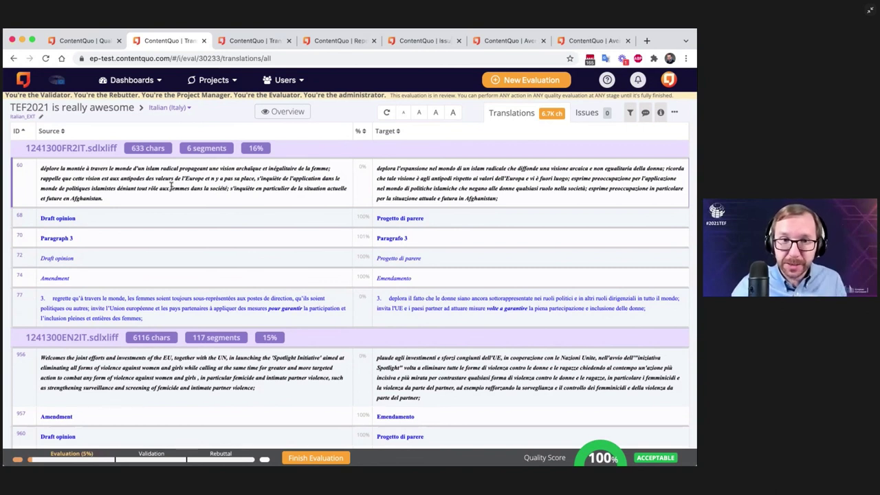
scroll(214, 374, "down", 4)
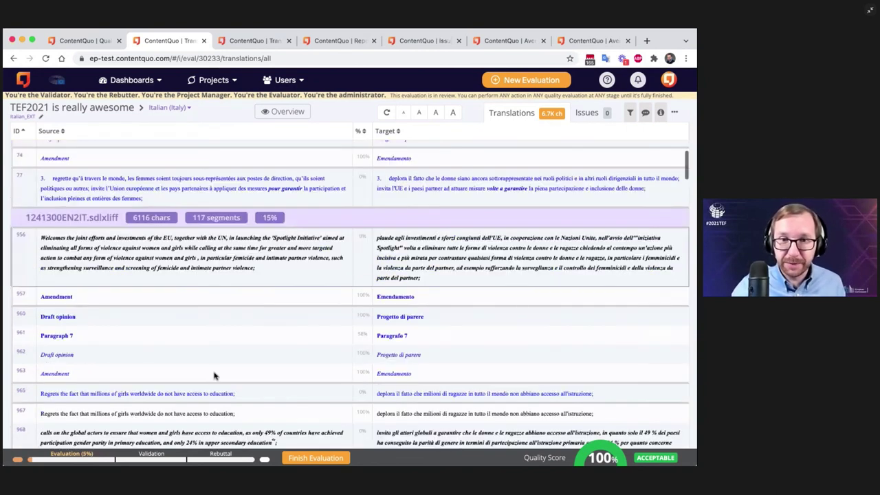
left_click(431, 235)
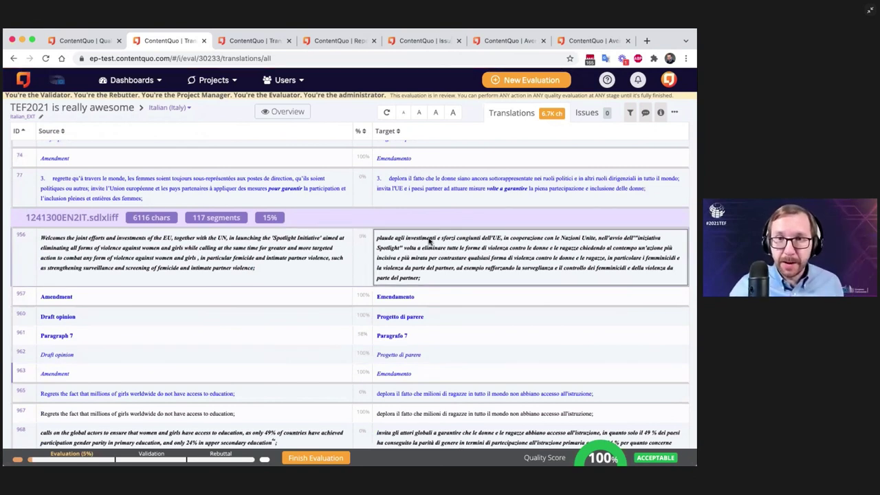
scroll(414, 200, "up", 2)
left_click(415, 200)
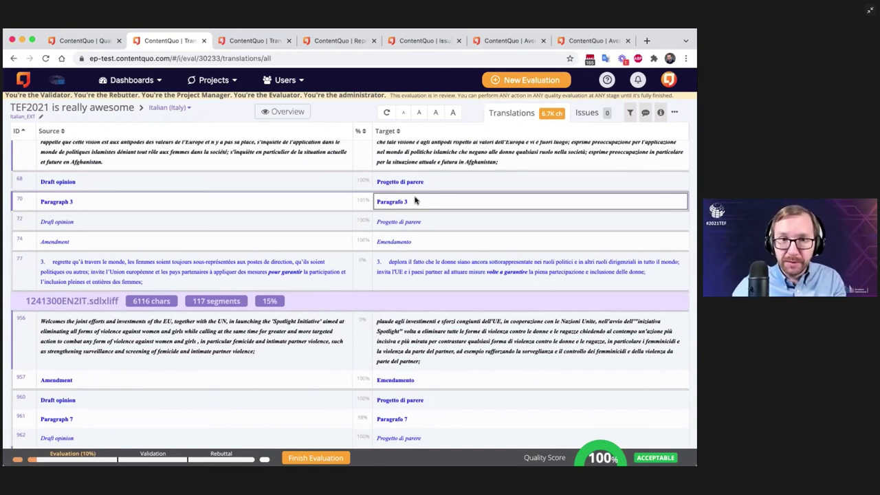
scroll(415, 200, "up", 1)
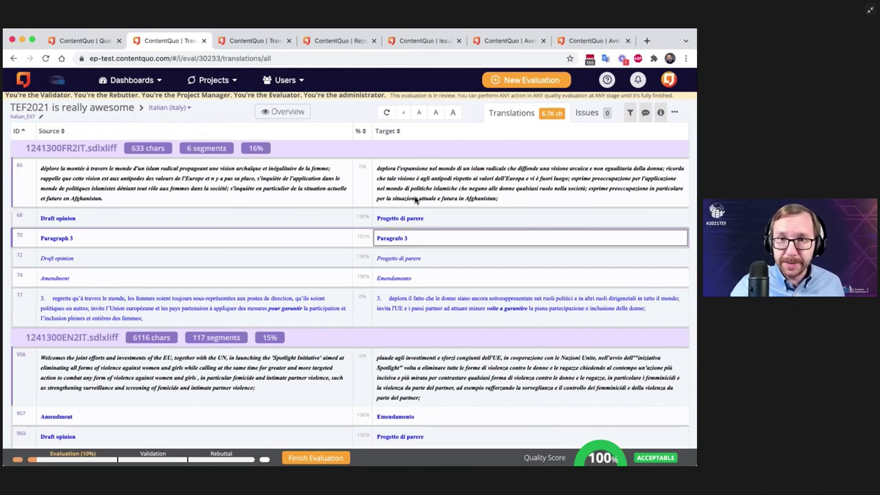
Start a new issue on "garantire che le donne" in segment 968's target and open its quality issue category choices.
scroll(415, 200, "down", 4)
scroll(415, 200, "down", 5)
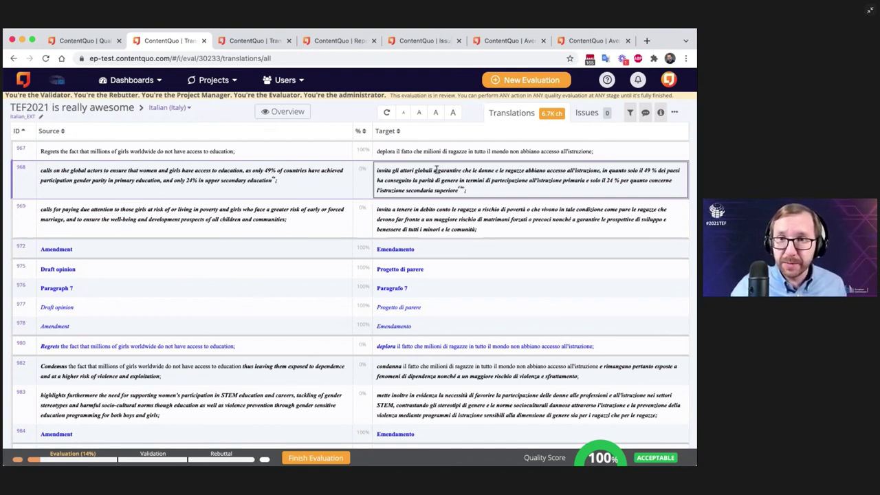
left_click_drag(437, 170, 495, 169)
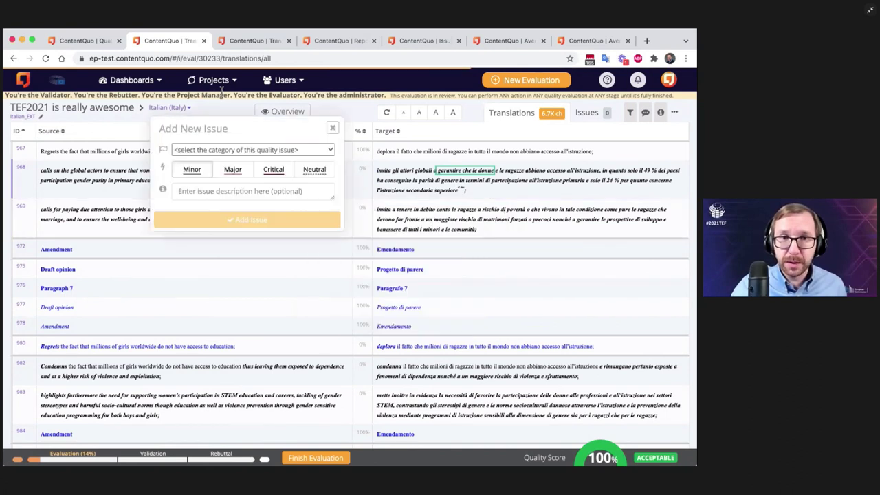
left_click(212, 138)
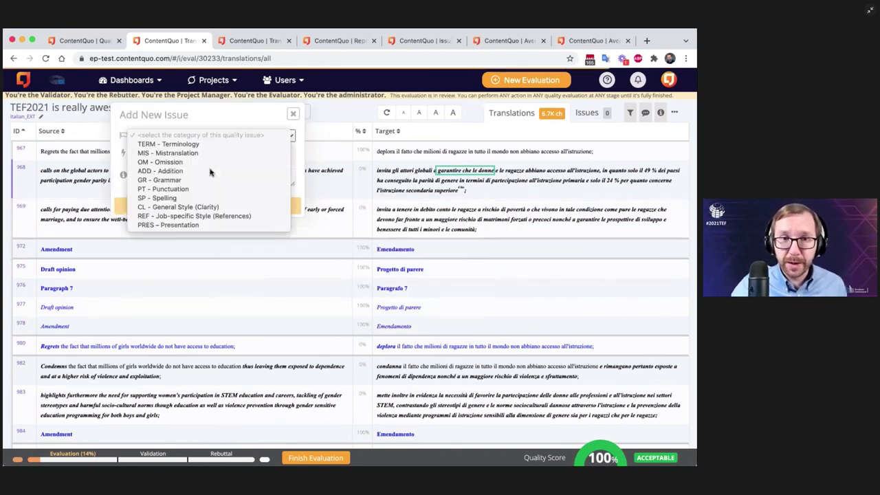